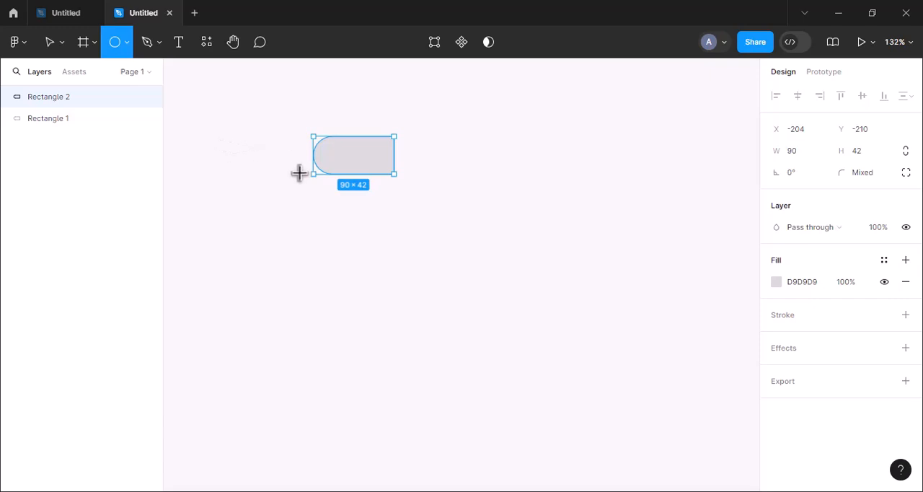
Step: Draw a circle about 62 × 62 over the rounded left end of the shape and mask it with Rectangle 2
left_click_drag(282, 148, 316, 183)
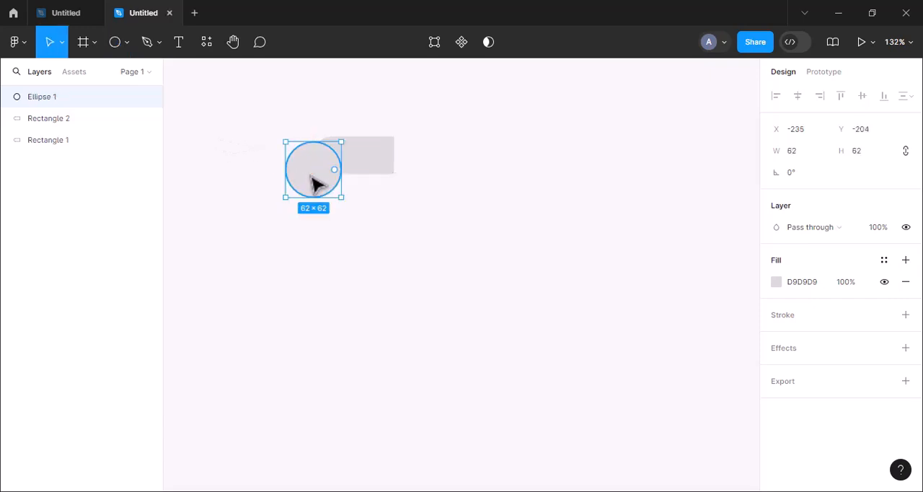
left_click(100, 120, "shift")
left_click(476, 42)
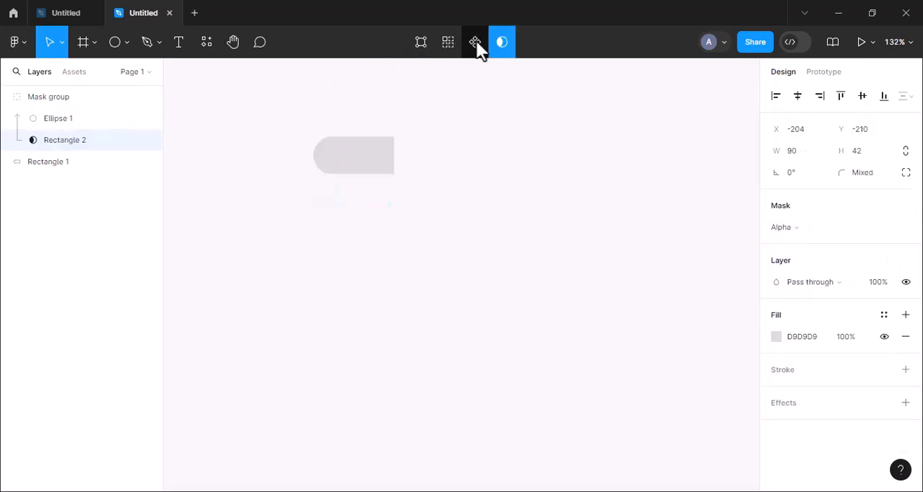
Step: Change the fill of Rectangle 1 to teal 579FA9
left_click(58, 162)
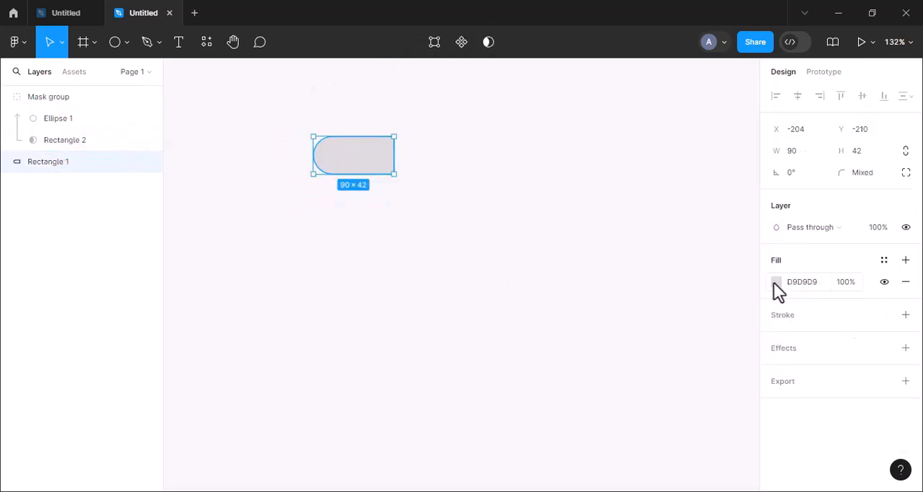
left_click(775, 281)
left_click_drag(666, 270, 681, 226)
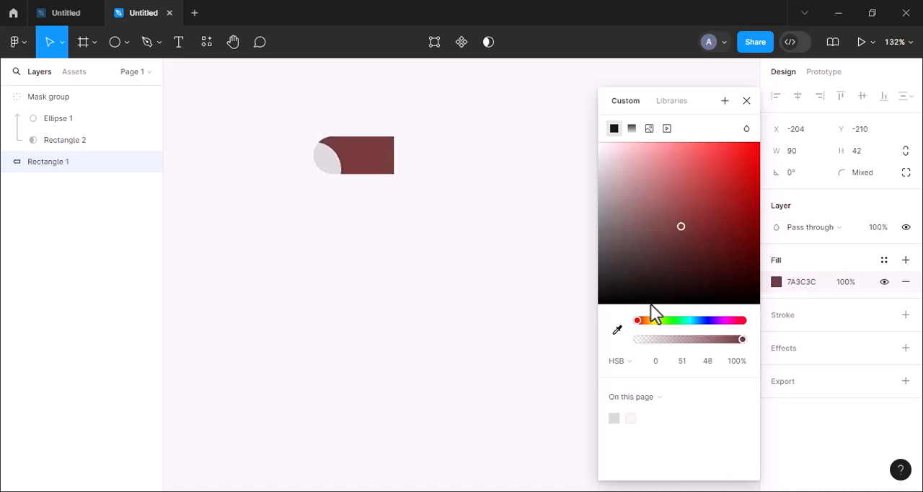
left_click_drag(638, 321, 691, 320)
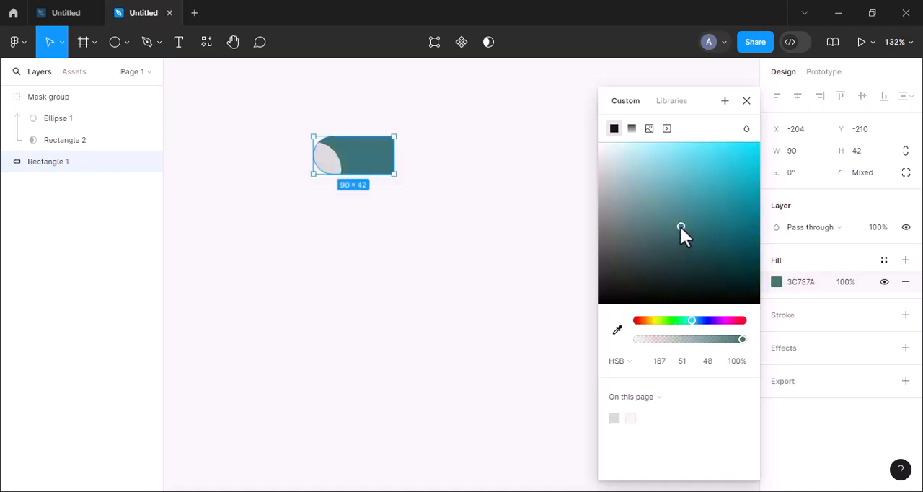
left_click_drag(680, 226, 677, 201)
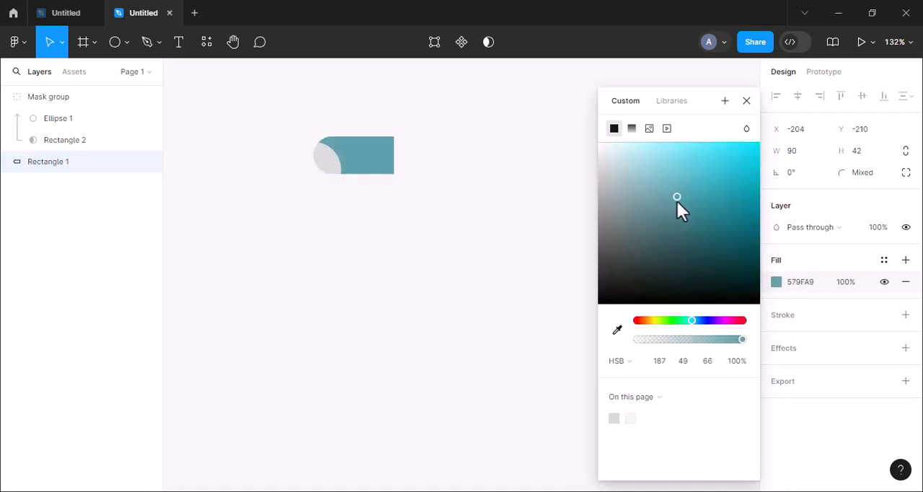
left_click(746, 100)
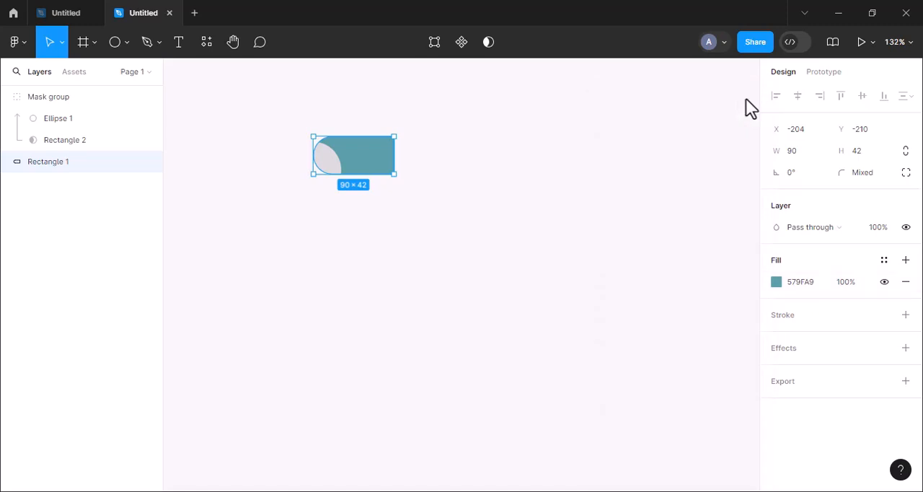
Step: Change the fill of the masked Ellipse 1 to blue 5781A9
left_click(58, 119)
left_click(775, 281)
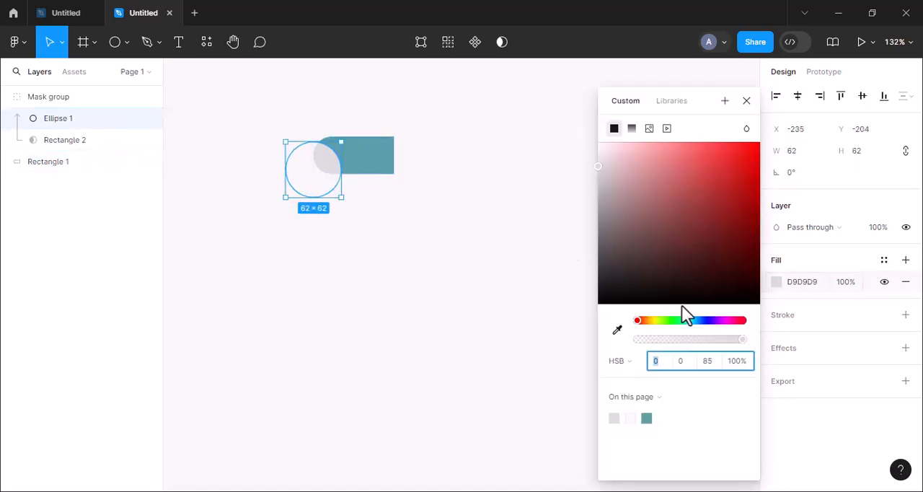
left_click_drag(680, 320, 678, 320)
left_click(689, 191)
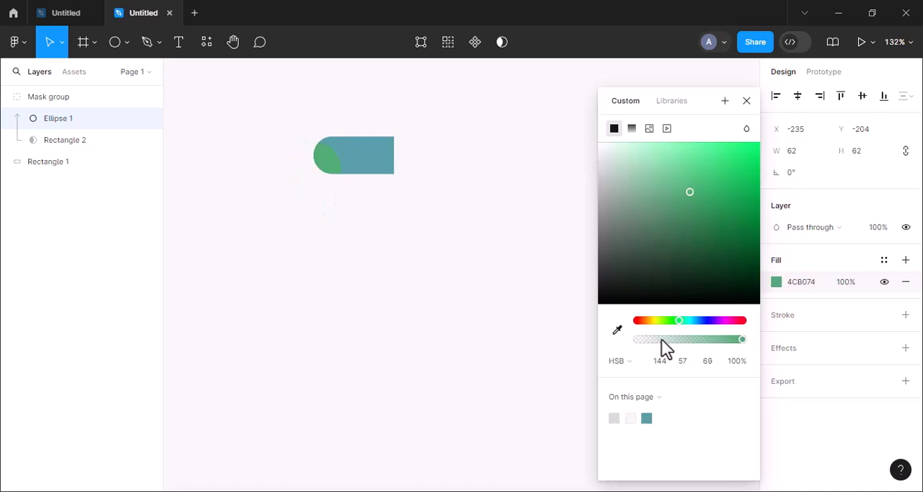
left_click(648, 417)
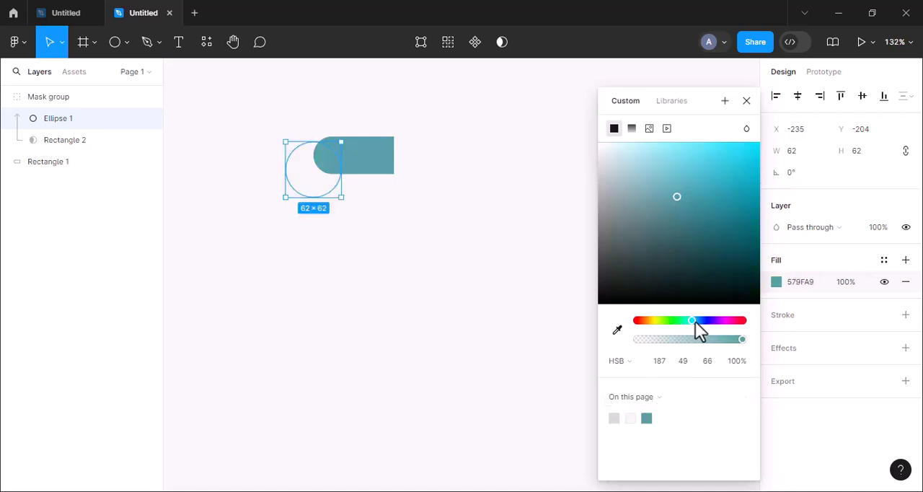
left_click_drag(692, 321, 697, 321)
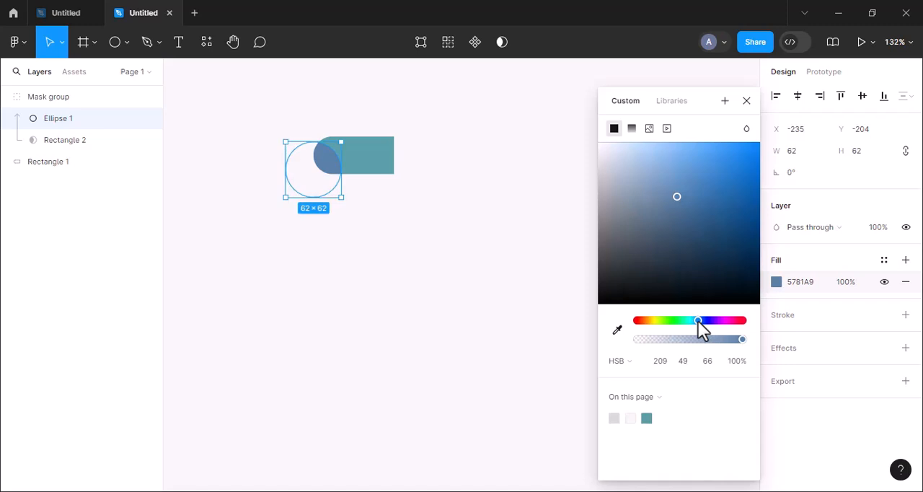
left_click(746, 101)
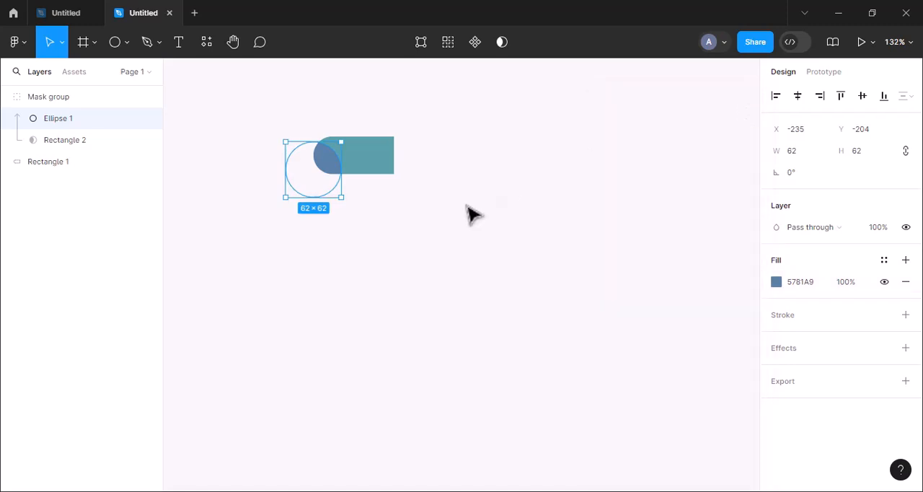
Step: Group the mask group together with Rectangle 1
left_click(470, 214)
left_click_drag(249, 154, 396, 193)
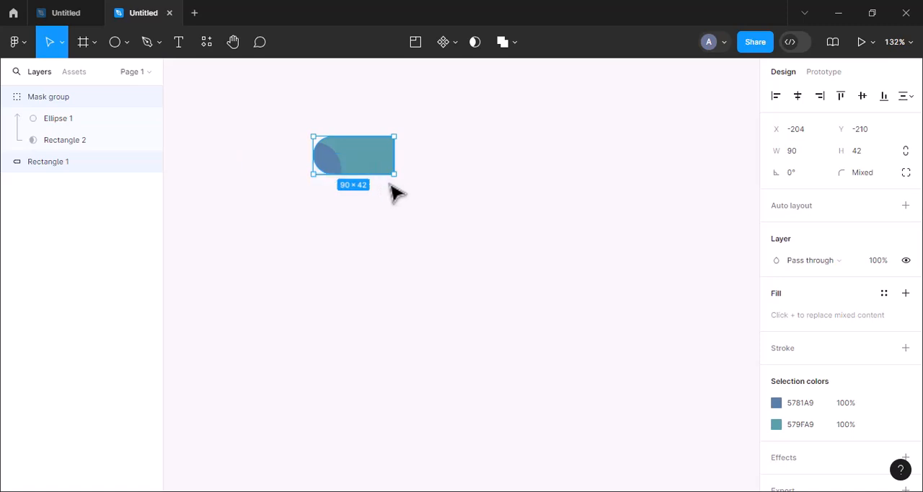
key("ctrl+g")
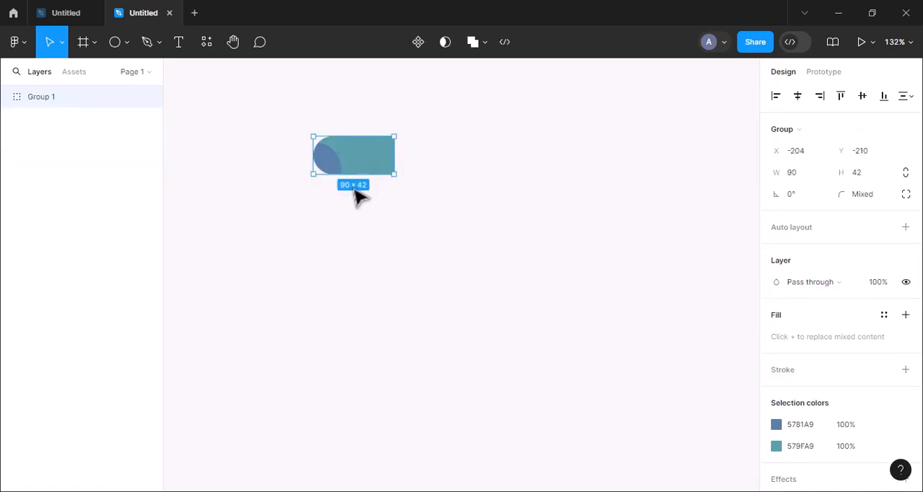
Step: Flip a duplicate of the group horizontally and place it flush against the original's right edge to complete the pill
right_click(361, 165)
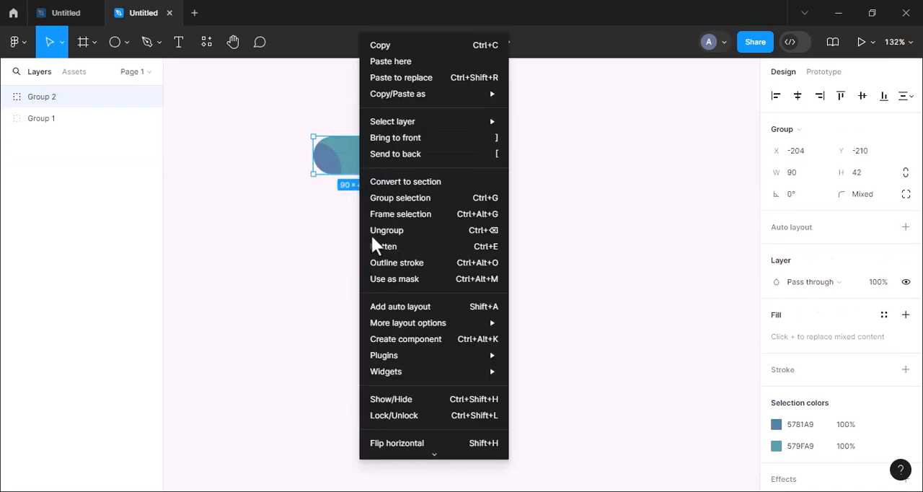
left_click(397, 443)
left_click_drag(352, 157, 432, 177)
left_click(413, 209)
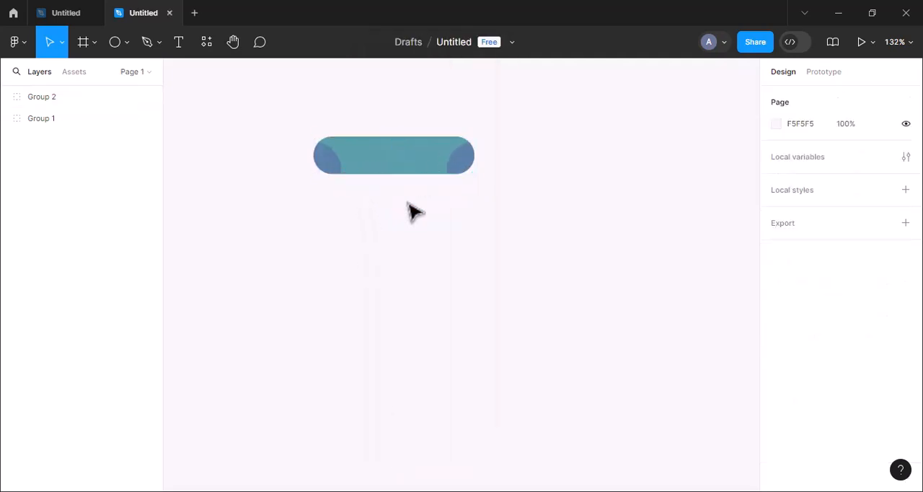
Step: Add a text layer reading "Login" on the empty canvas below the pill
left_click(179, 46)
left_click(248, 236)
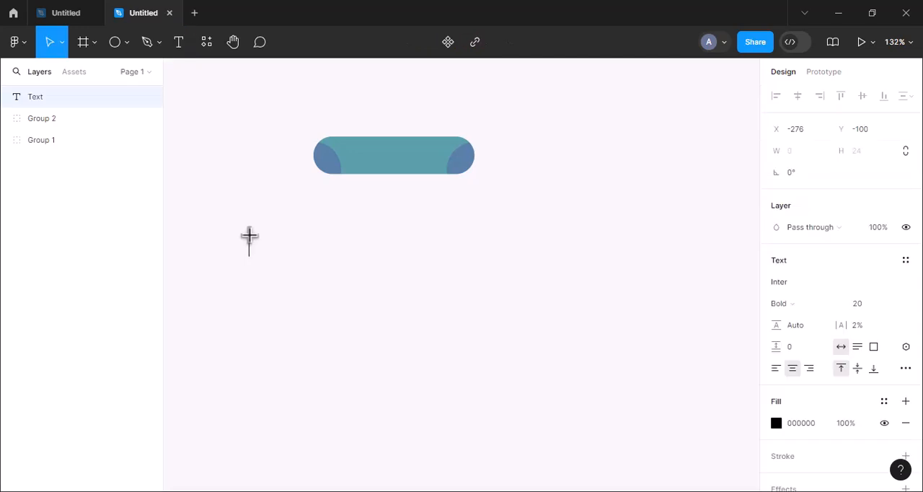
type("Login")
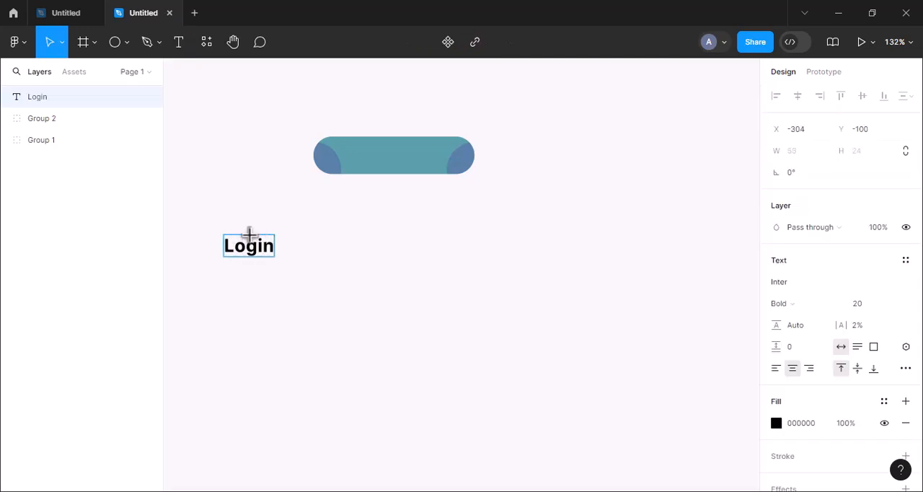
key("Escape")
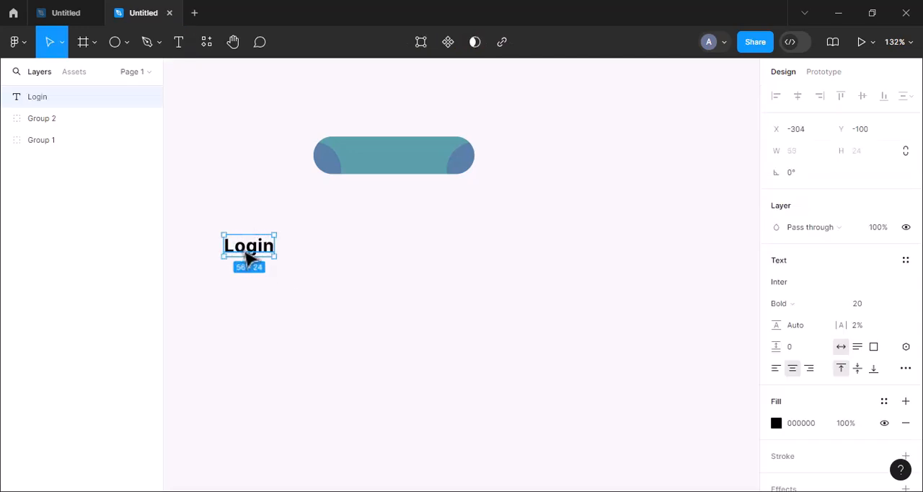
Step: Position the Login text within the pill's left half and nest it in Group 1's mask group above Ellipse 1
left_click_drag(249, 256, 358, 164)
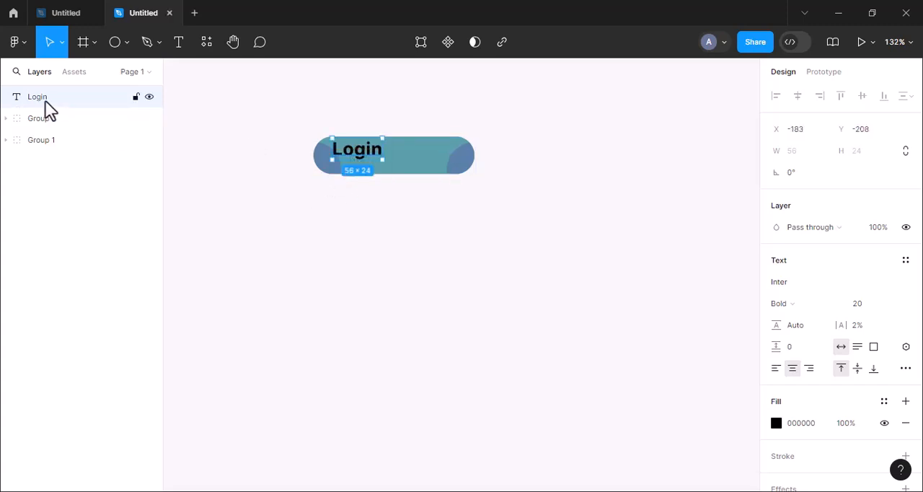
left_click_drag(48, 137, 75, 169)
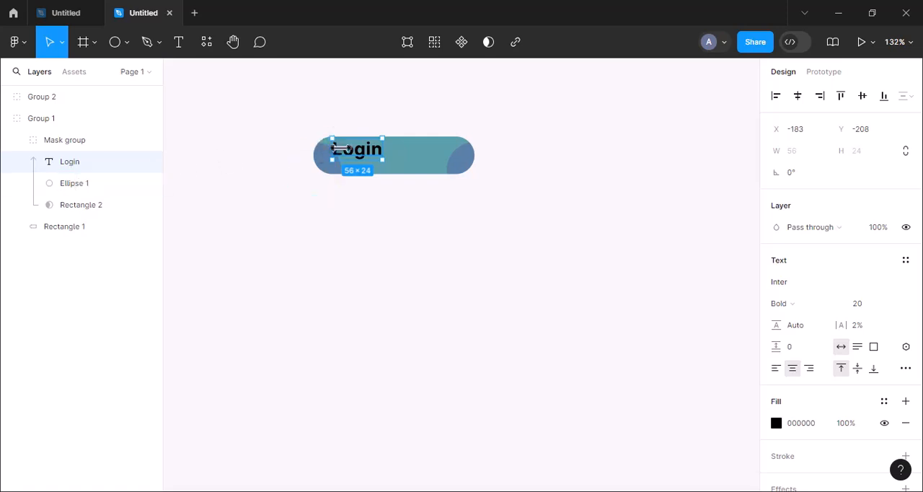
left_click_drag(358, 164, 355, 171)
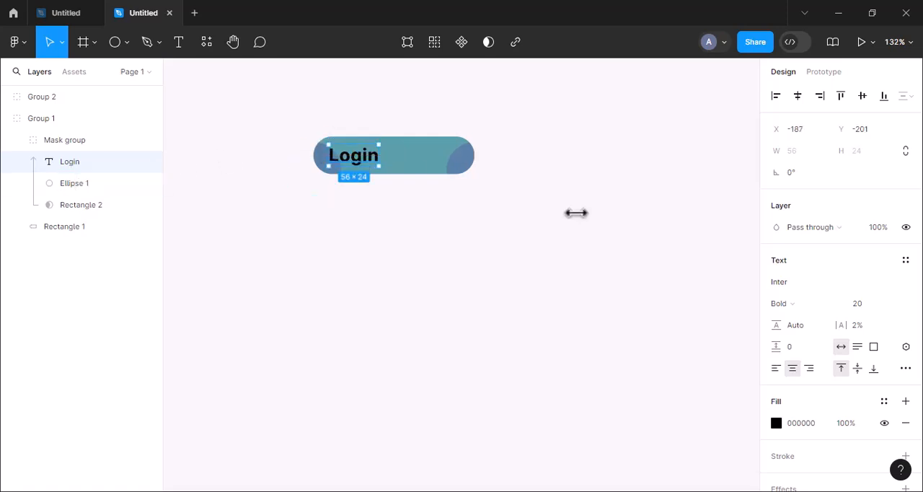
Step: Set the Login text's fill to F5F5F5 and duplicate the text layer
left_click(776, 424)
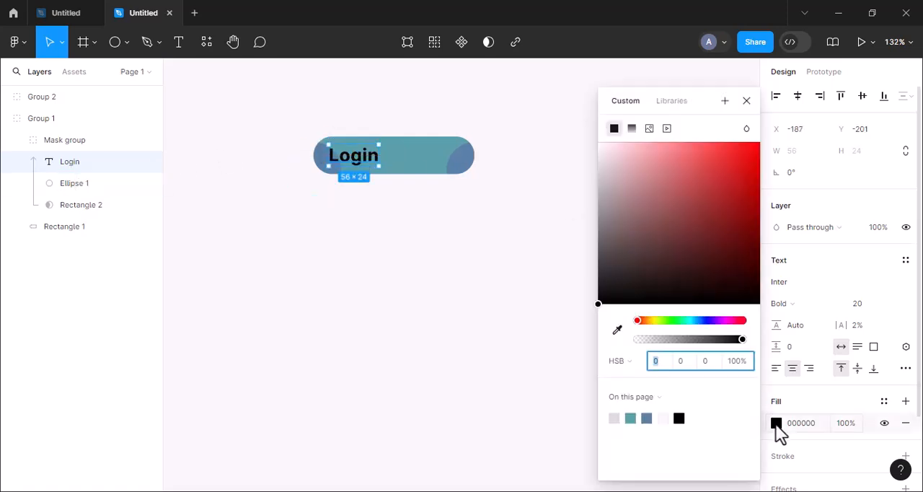
left_click(664, 418)
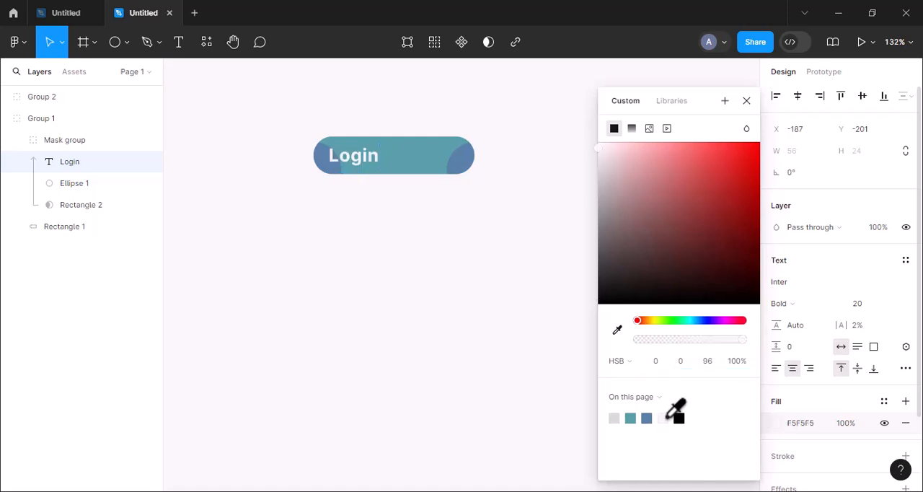
left_click(747, 100)
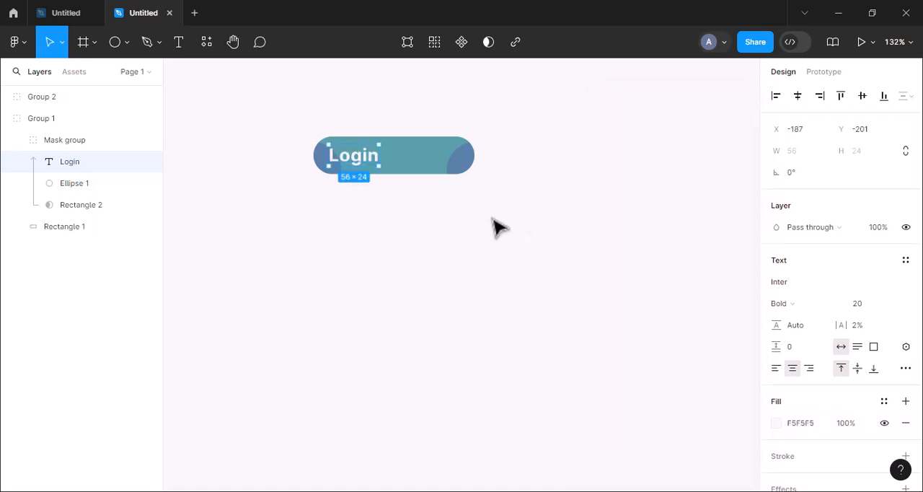
key("ctrl+d")
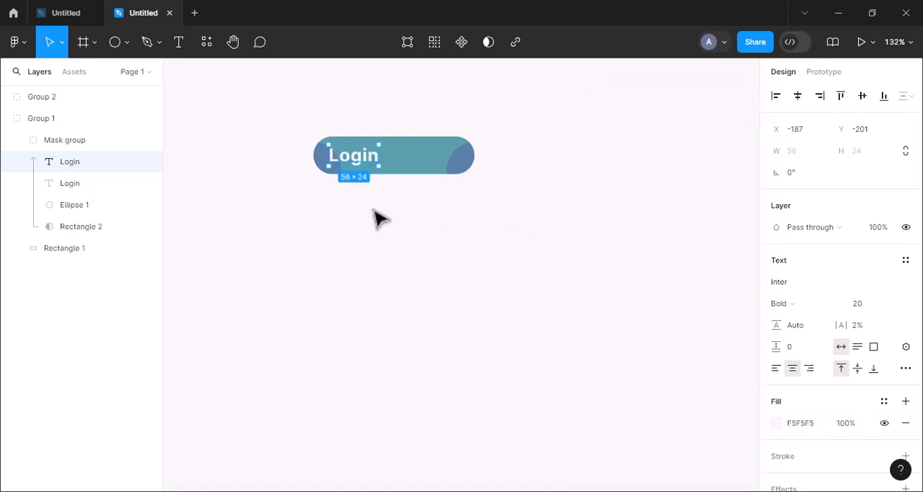
double_click(70, 162)
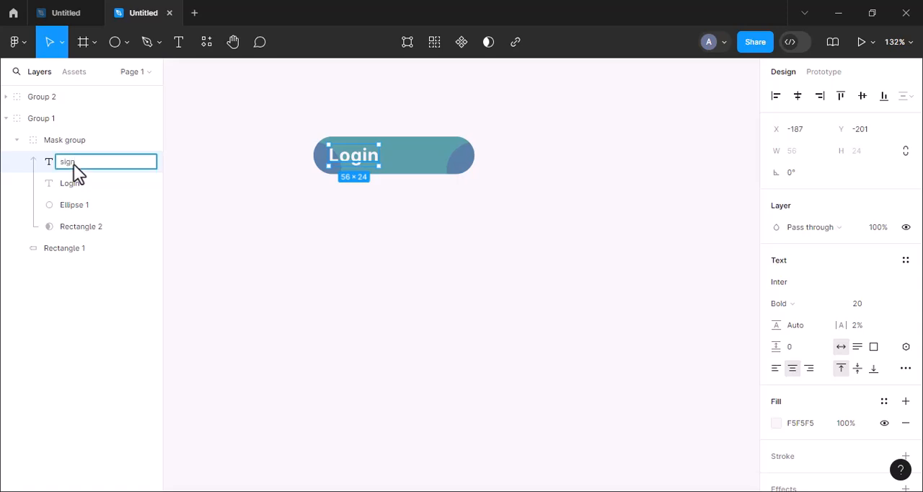
type("signup")
key("Return")
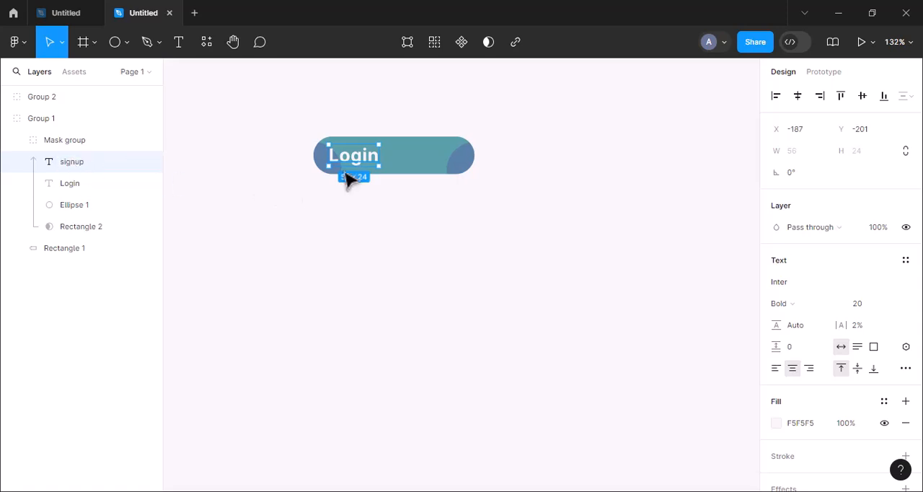
key("ctrl+z")
Step: Move the duplicated text into Group 2's mask group over the pill's right half and change its wording to "Signup"
left_click_drag(59, 96, 69, 142)
left_click_drag(358, 165, 438, 164)
key("Return")
key("BackSpace")
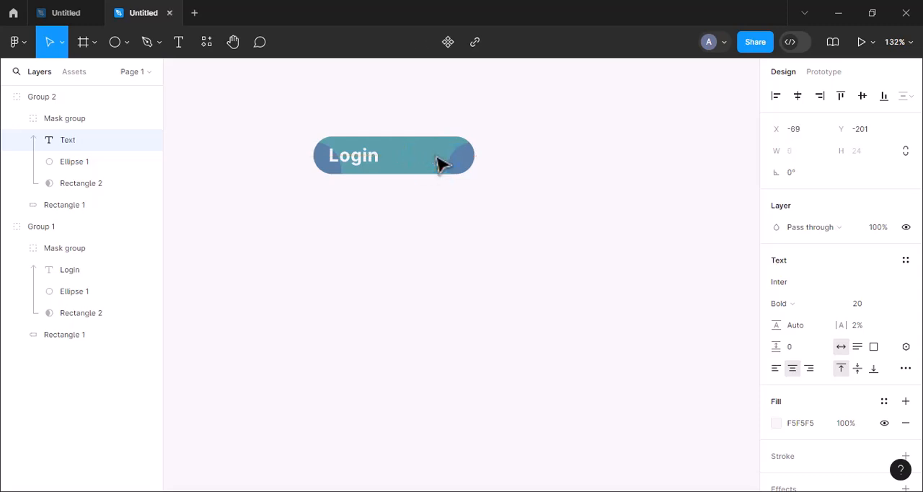
type("Signup")
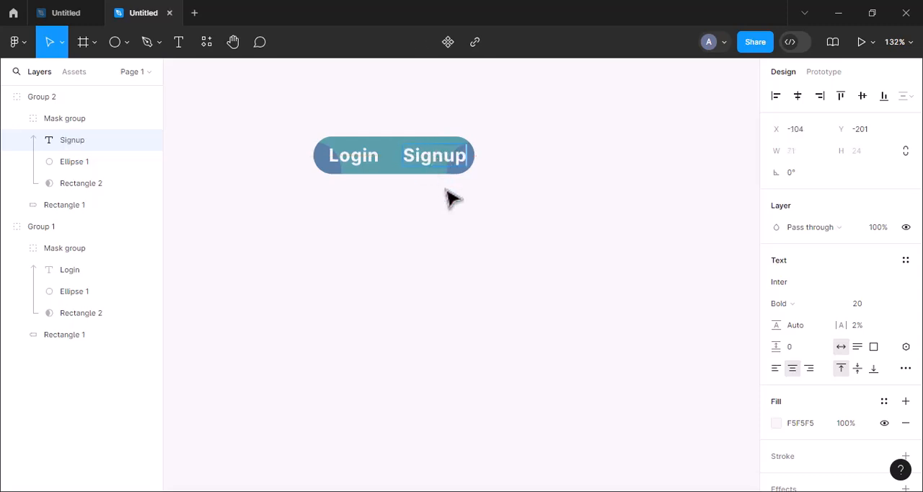
key("Escape")
left_click_drag(448, 161, 447, 165)
left_click(447, 220)
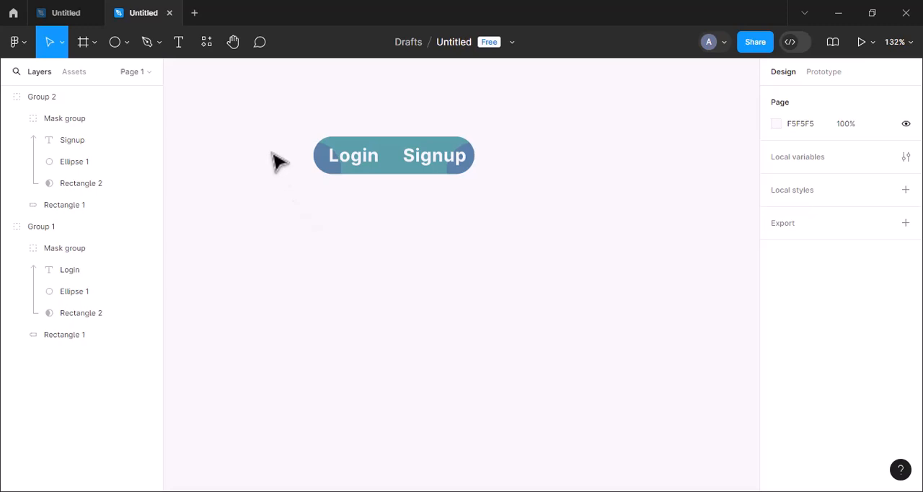
Step: Turn the Login group and the Signup group into two separate components
left_click_drag(272, 153, 373, 188)
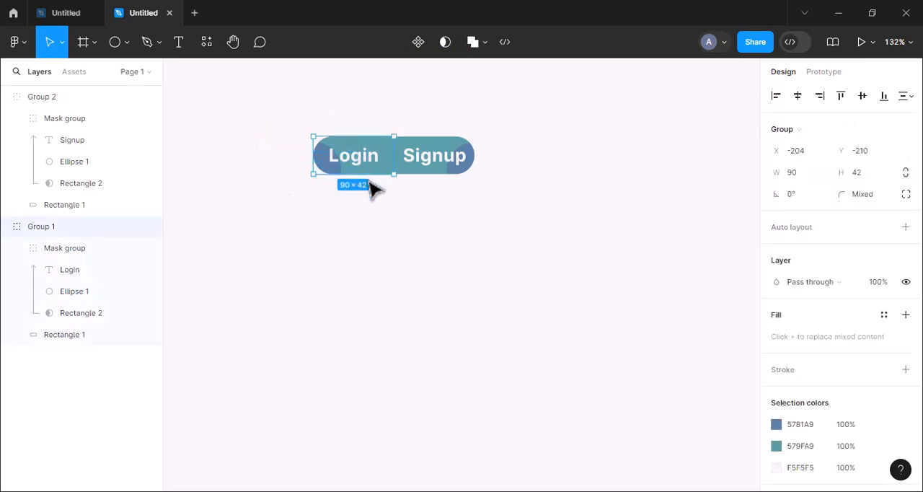
left_click(418, 42)
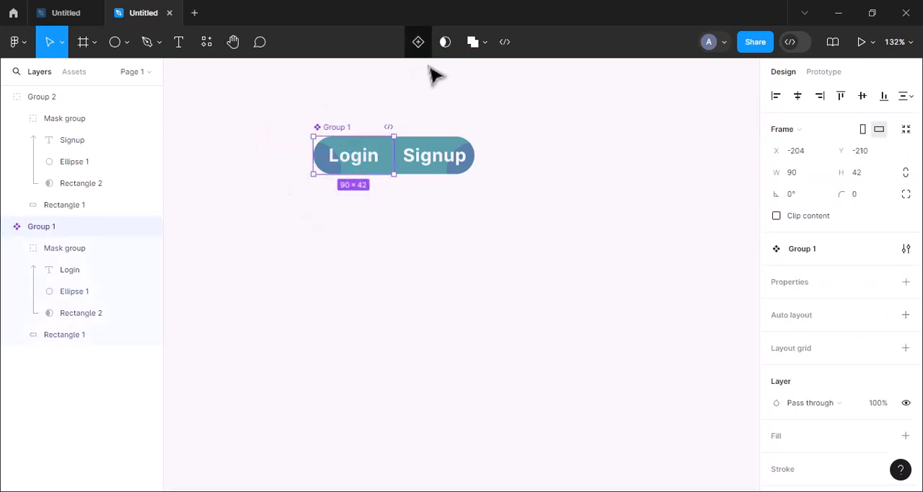
left_click_drag(513, 125, 428, 209)
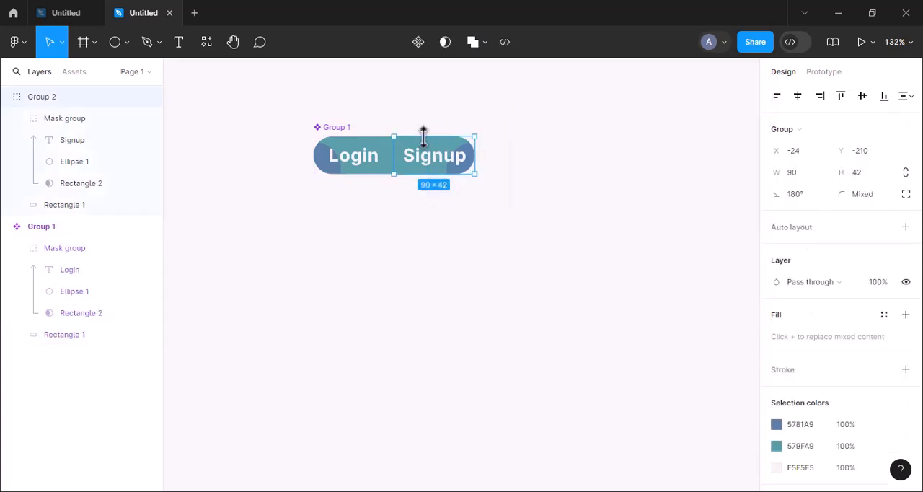
left_click(418, 42)
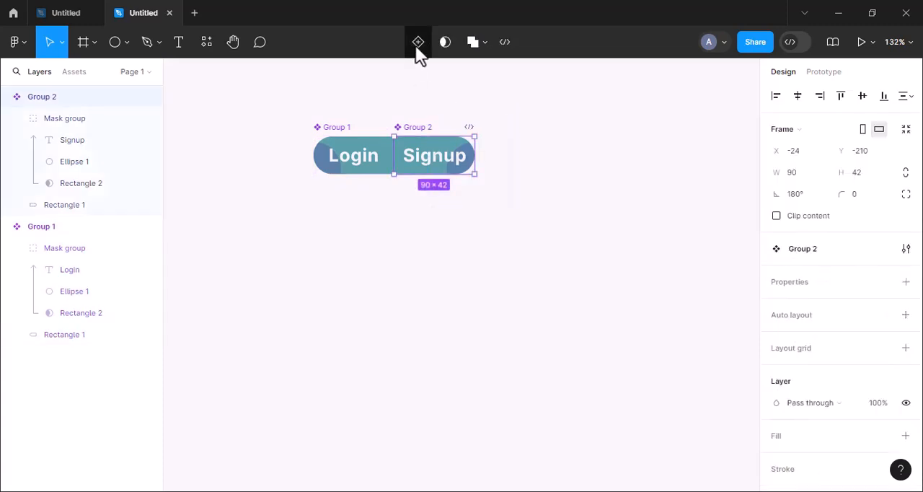
Step: Combine the Login and Signup components as variants of one component set and widen the set to 431
left_click_drag(273, 104, 500, 216)
left_click(815, 303)
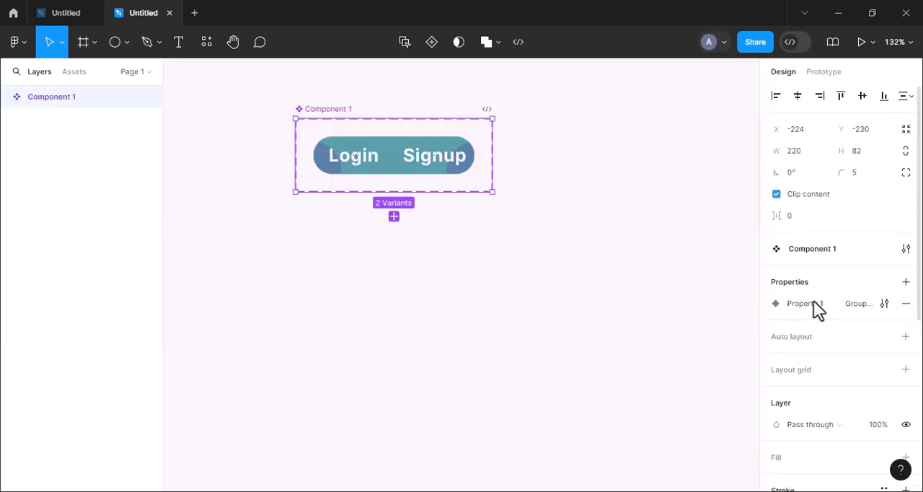
left_click_drag(494, 175, 681, 173)
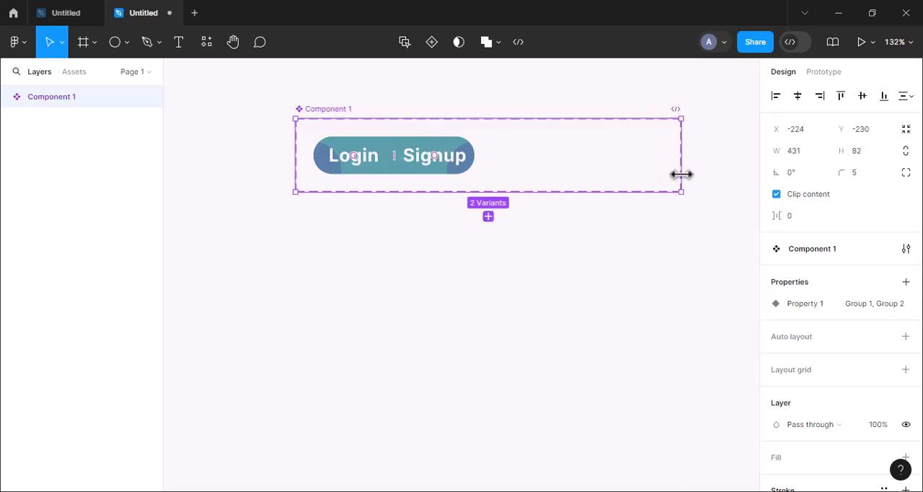
Step: Add a duplicate variant of both the Login and Signup halves inside the component set
left_click(356, 154)
left_click(450, 156, "shift")
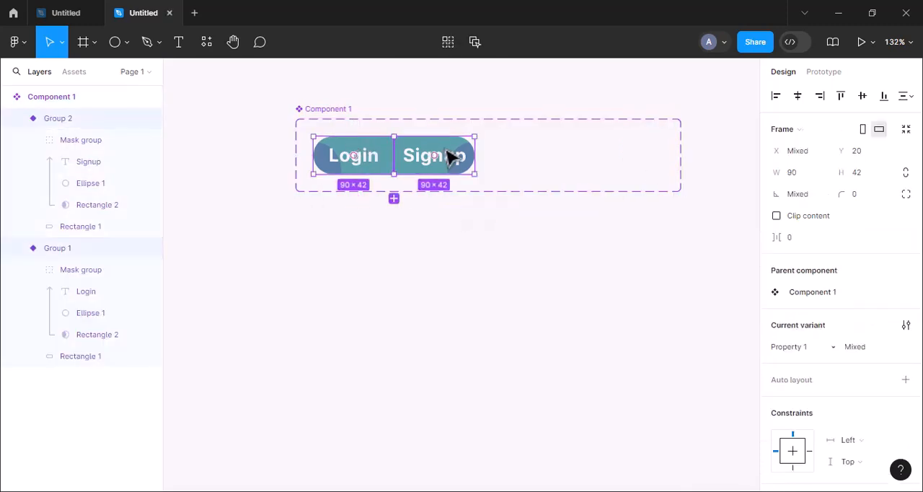
left_click(394, 199)
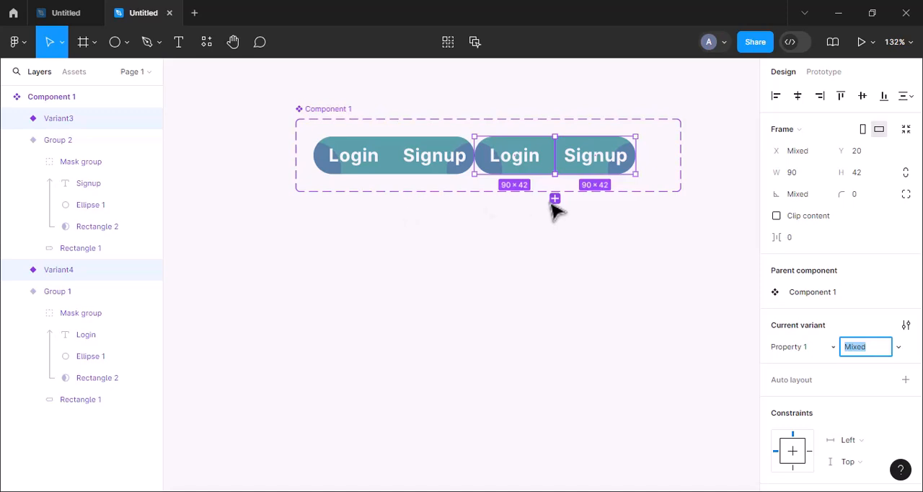
Step: Move the duplicated Login and Signup variants beneath the originals and resize the component set to fit both rows
left_click(342, 119)
left_click_drag(461, 191, 459, 267)
left_click_drag(652, 193, 610, 199)
left_click(584, 217)
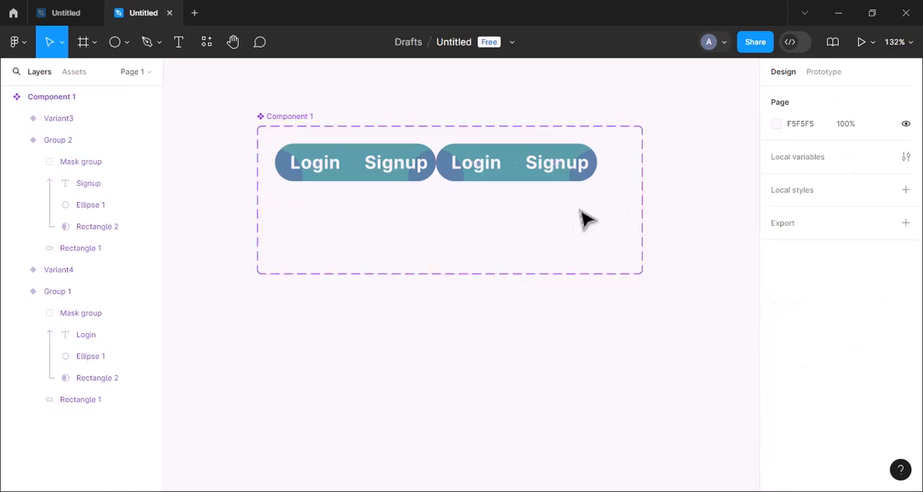
left_click(595, 155)
left_click(479, 150, "shift")
left_click_drag(482, 146, 343, 225)
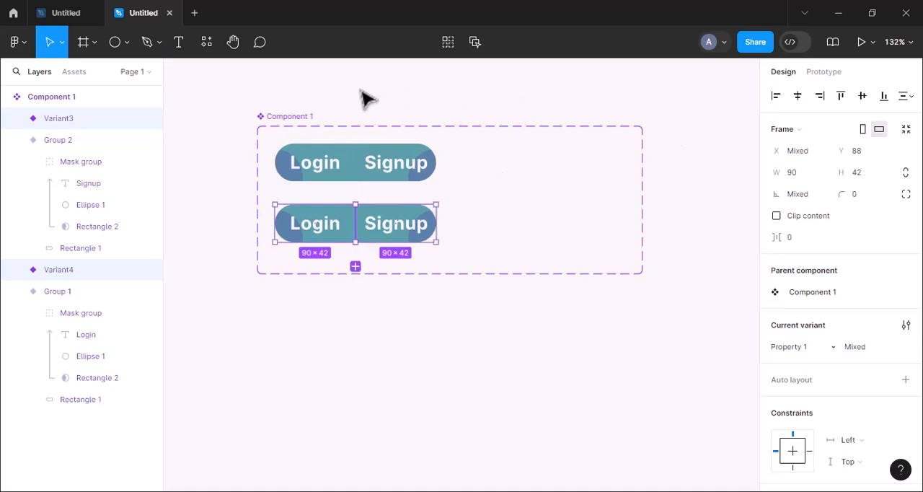
left_click(305, 126)
left_click_drag(644, 177, 465, 182)
Step: Lighten the fill of Rectangle 1 in the lower Login variant (Variant4) to 61B2BD
double_click(326, 226)
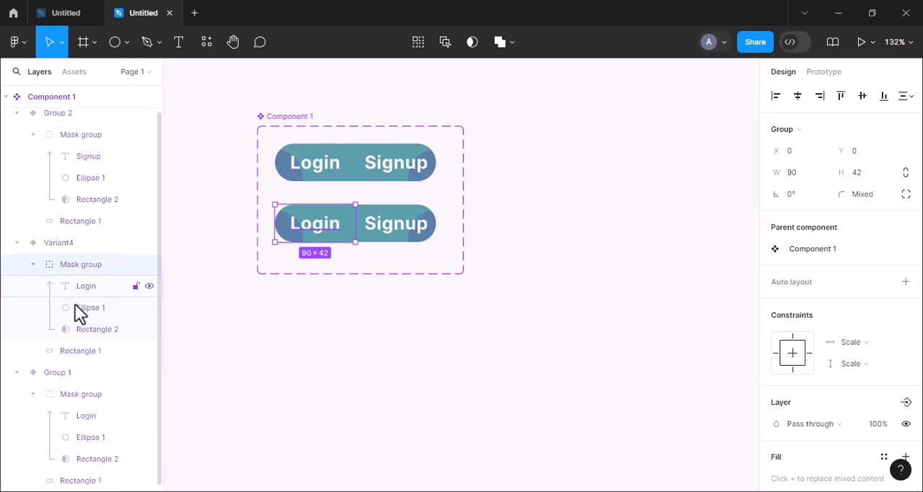
left_click(78, 350)
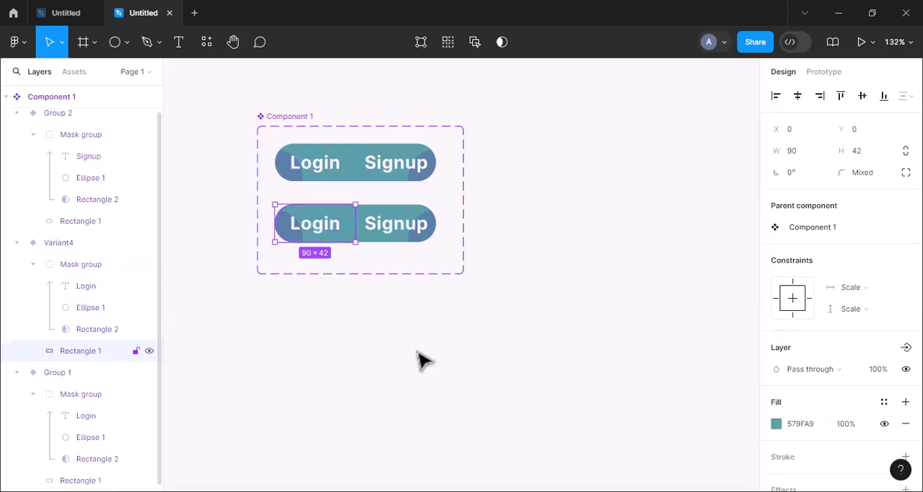
left_click(776, 423)
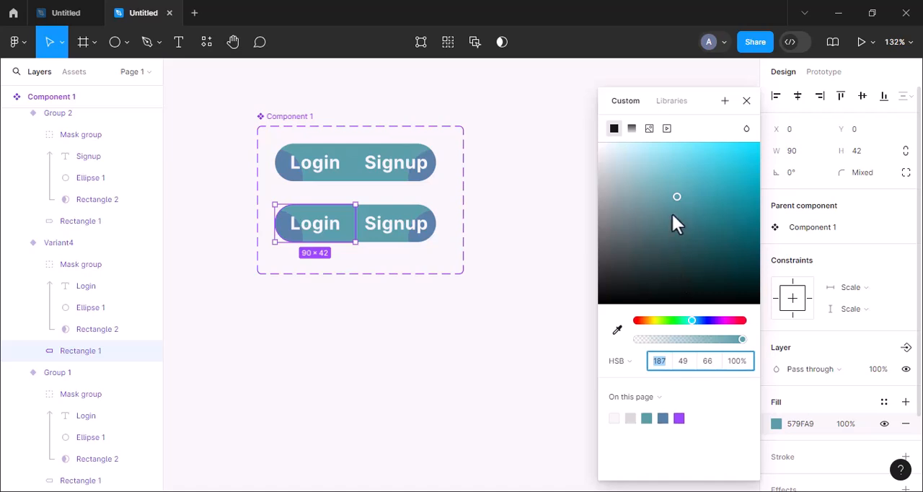
left_click_drag(677, 193, 676, 186)
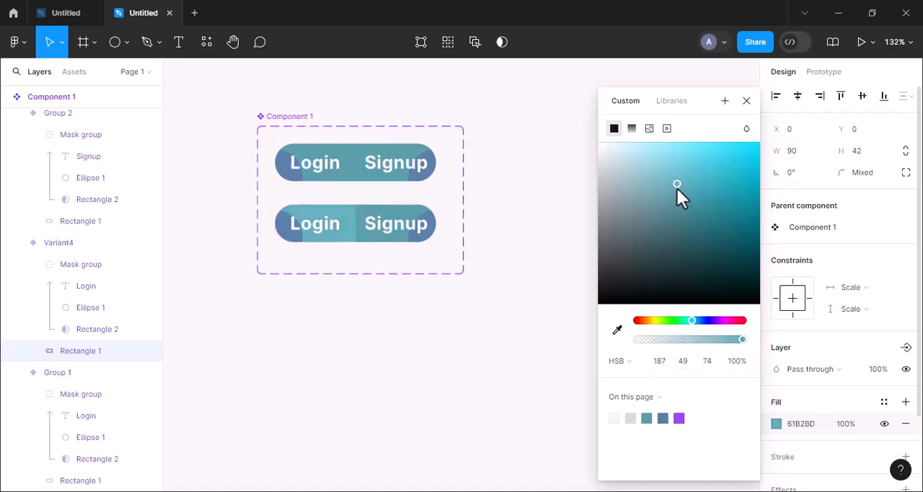
Step: Lighten the fill of Ellipse 1 in Variant4 to the blue 6092BF
left_click(93, 307)
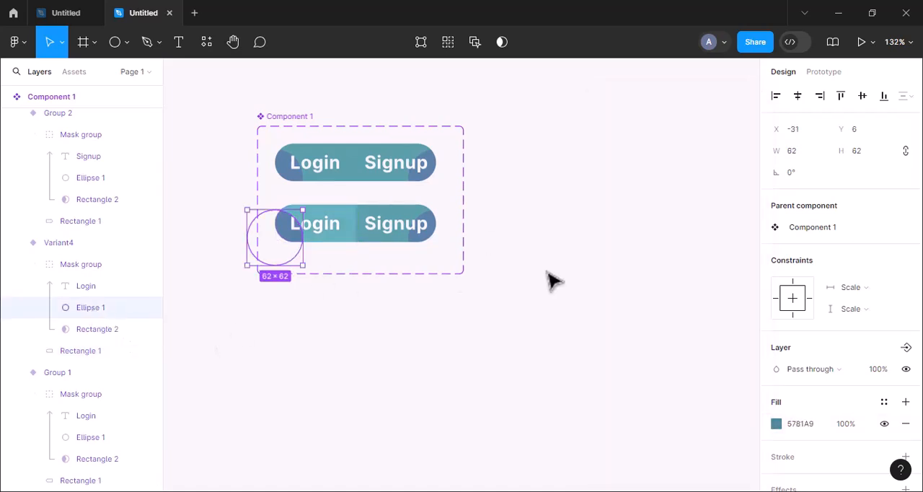
left_click(777, 423)
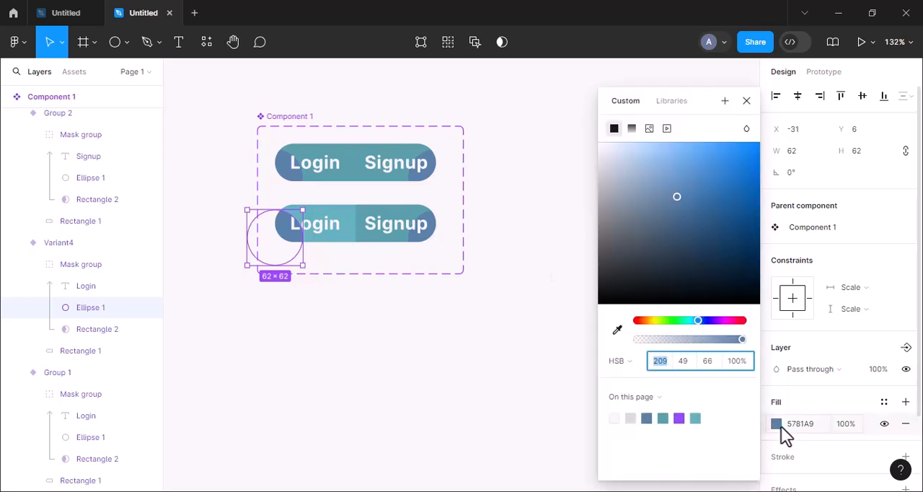
left_click(676, 192)
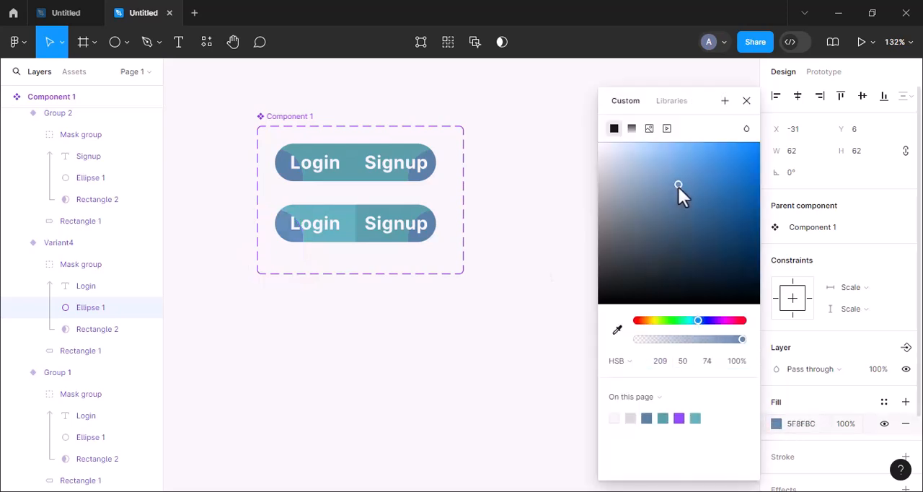
Step: Match Rectangle 1's fill in the lower Signup variant (Variant3) to the lightened Login background, 61B2BD, by sampling it
left_click(400, 224)
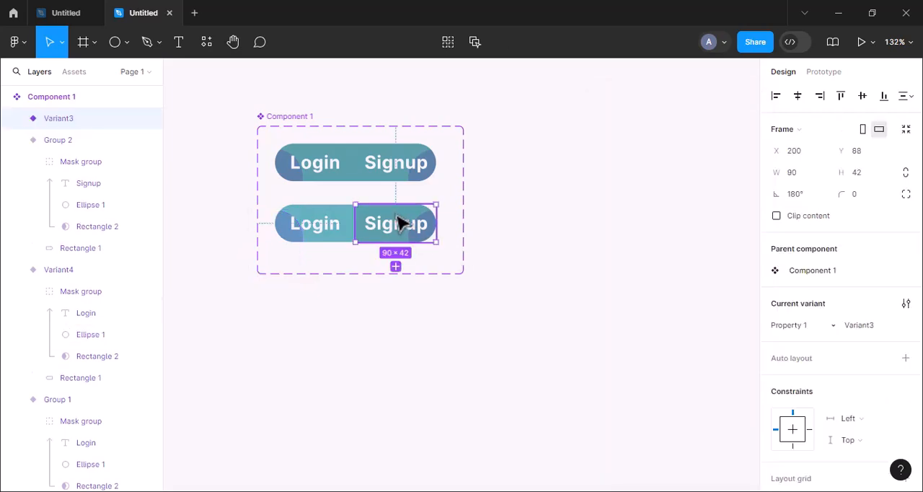
left_click(400, 223)
left_click(80, 226)
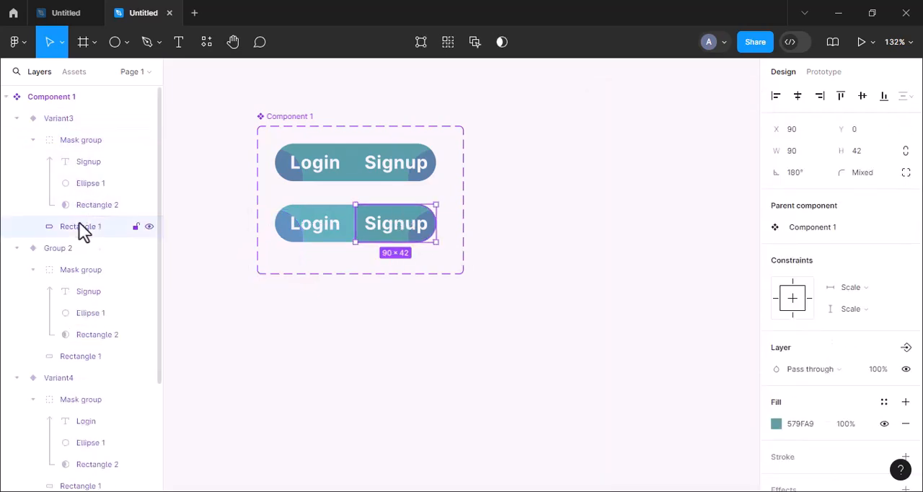
left_click(777, 423)
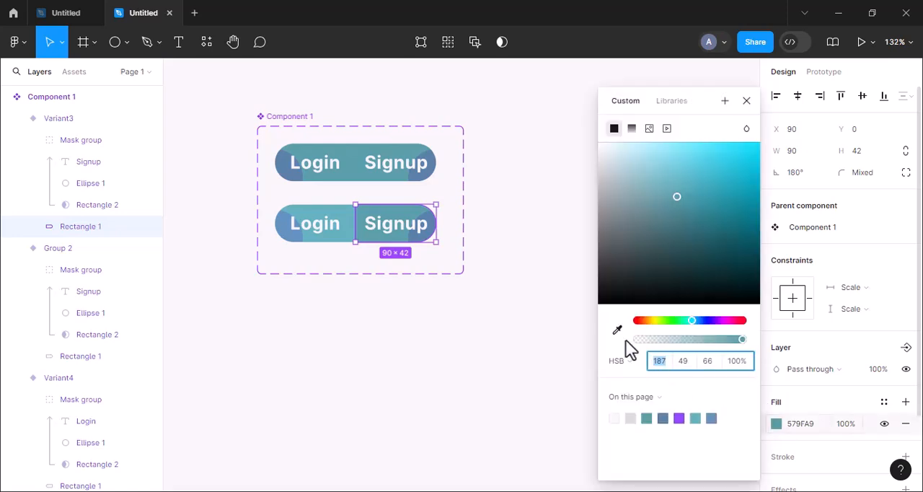
left_click(617, 329)
left_click(337, 208)
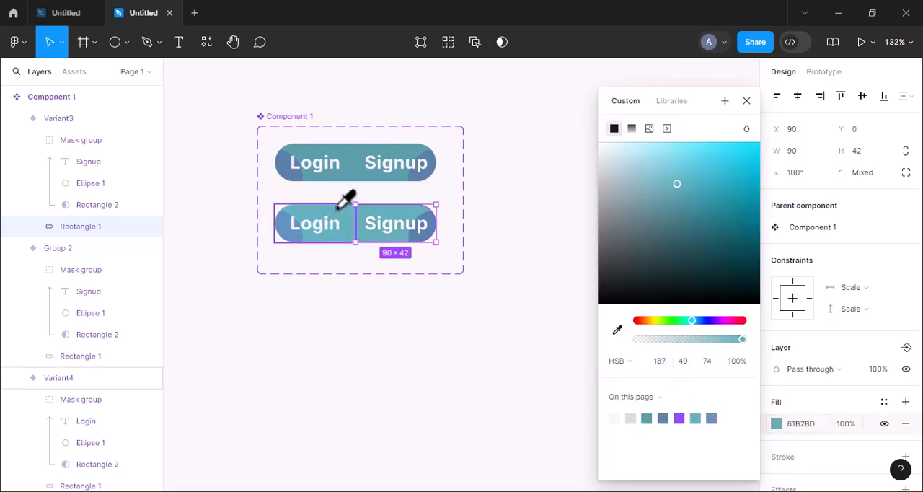
Step: Match Ellipse 1's fill in Variant3 to the lightened Login ellipse, 6092BF, by sampling its color
left_click(113, 183)
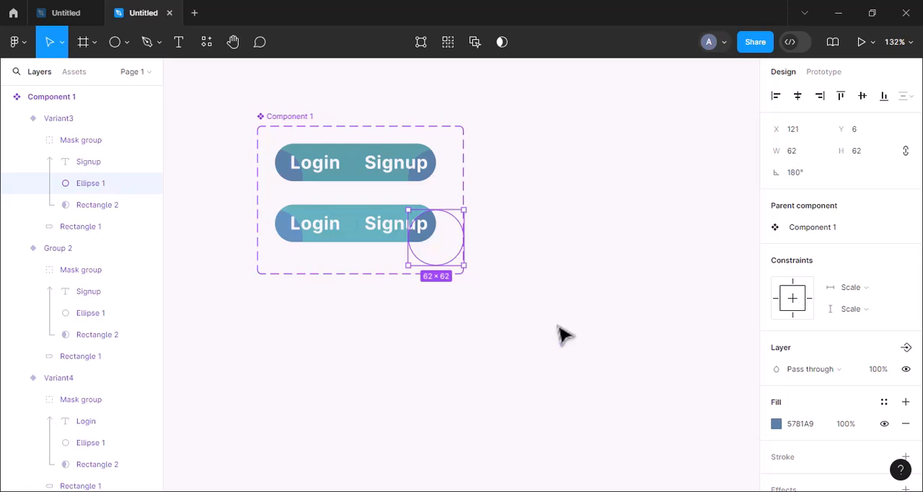
left_click(776, 423)
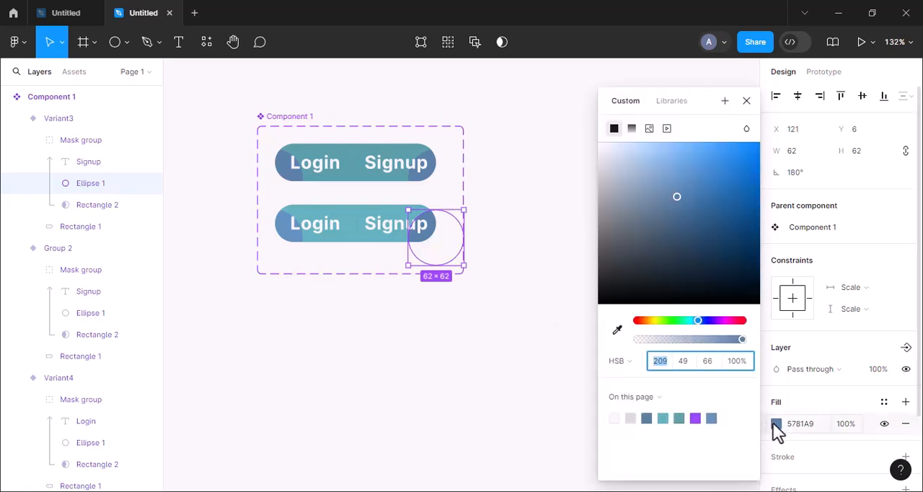
left_click(617, 330)
left_click(290, 220)
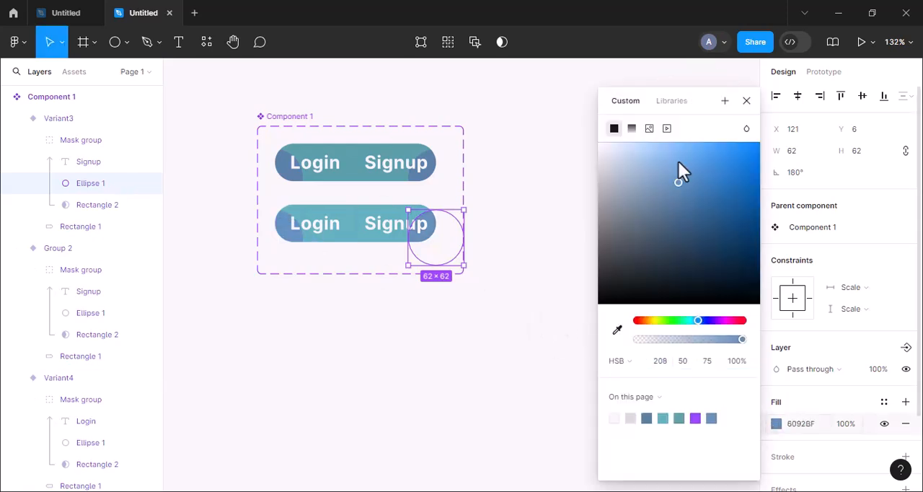
left_click(746, 100)
left_click(532, 283)
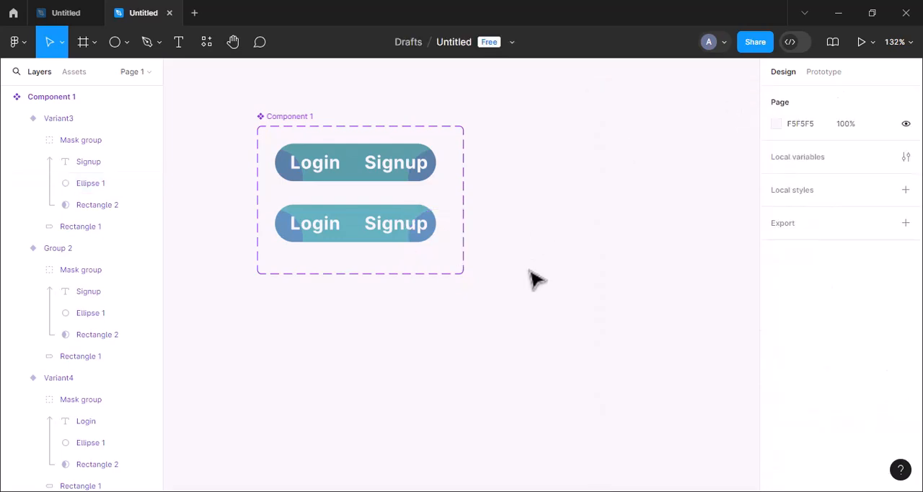
Step: Add a While hovering prototype interaction that changes the upper Login variant to Variant4
left_click(832, 75)
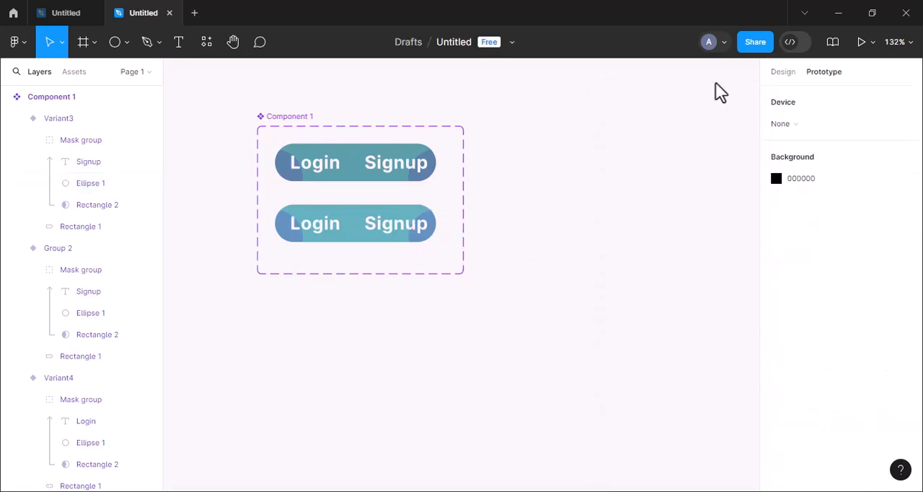
left_click(316, 166)
left_click_drag(315, 181, 320, 221)
left_click(268, 241)
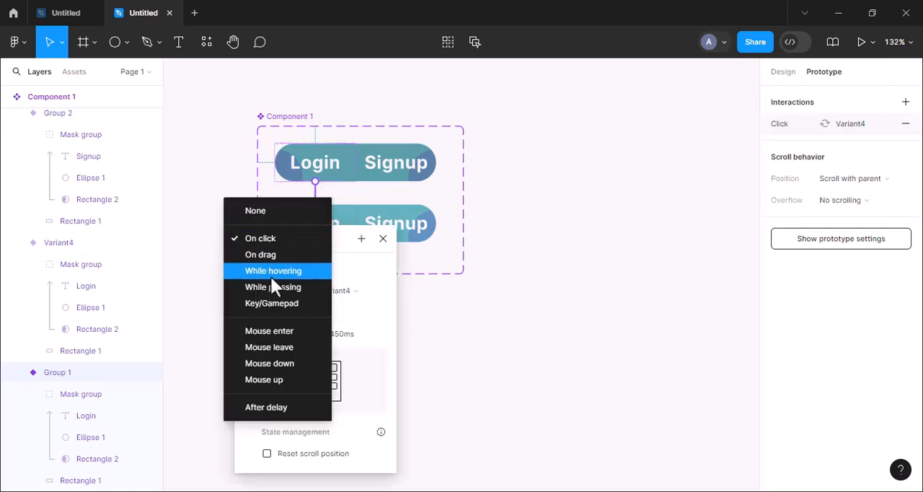
left_click(275, 273)
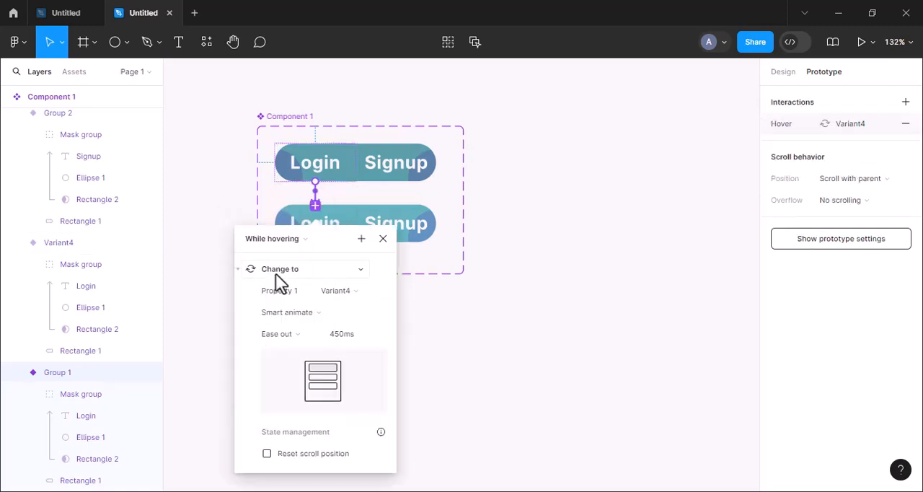
Step: Add a While hovering prototype interaction that changes the upper Signup variant to Variant3
left_click(395, 176)
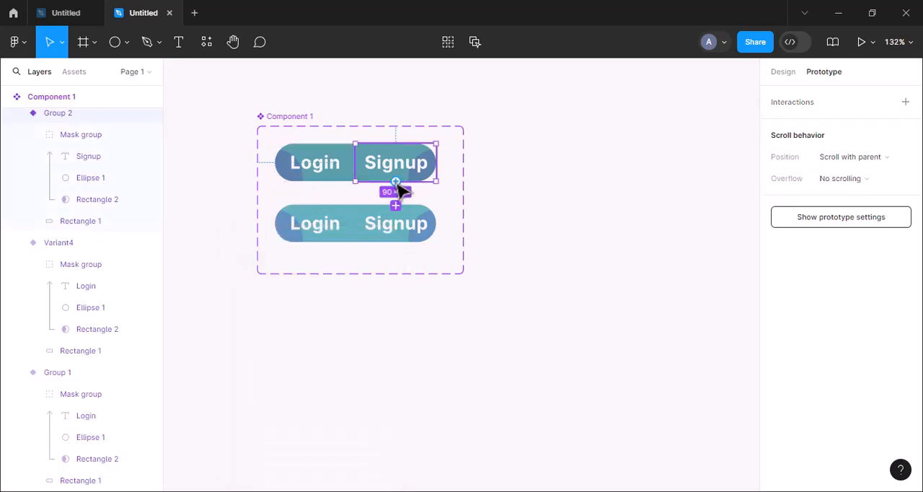
left_click_drag(398, 207, 396, 225)
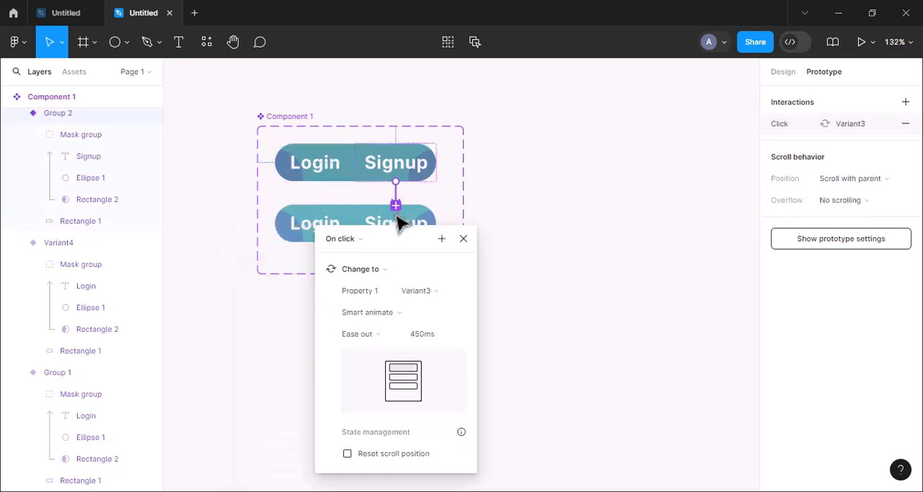
left_click(361, 235)
left_click(354, 270)
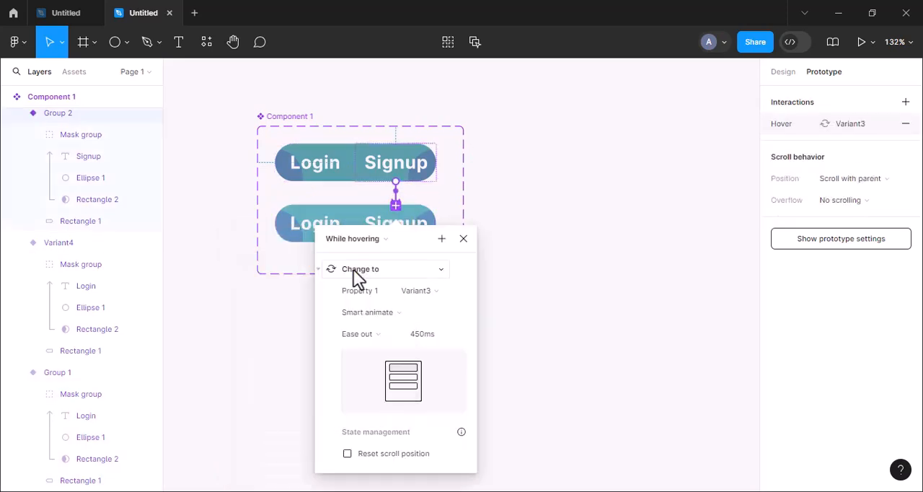
left_click(462, 239)
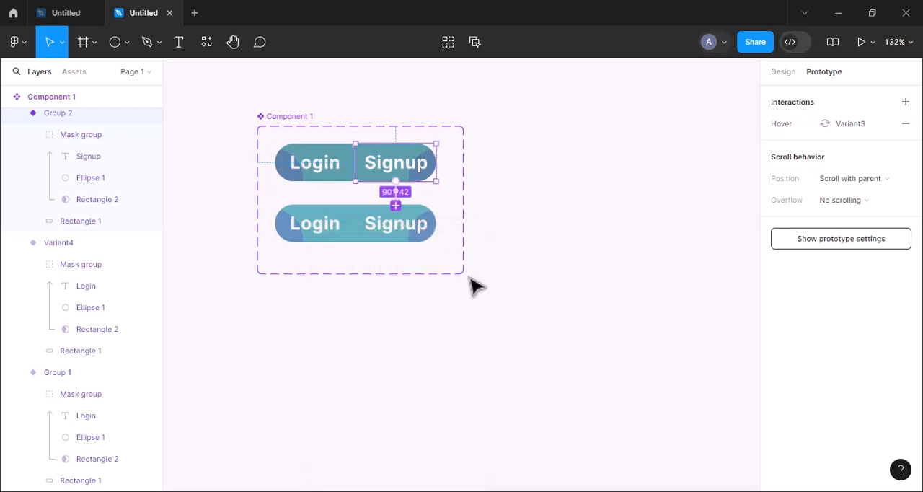
Step: Draw a 467 × 194 frame below the component set
left_click(782, 73)
scroll(580, 279, "down", 2)
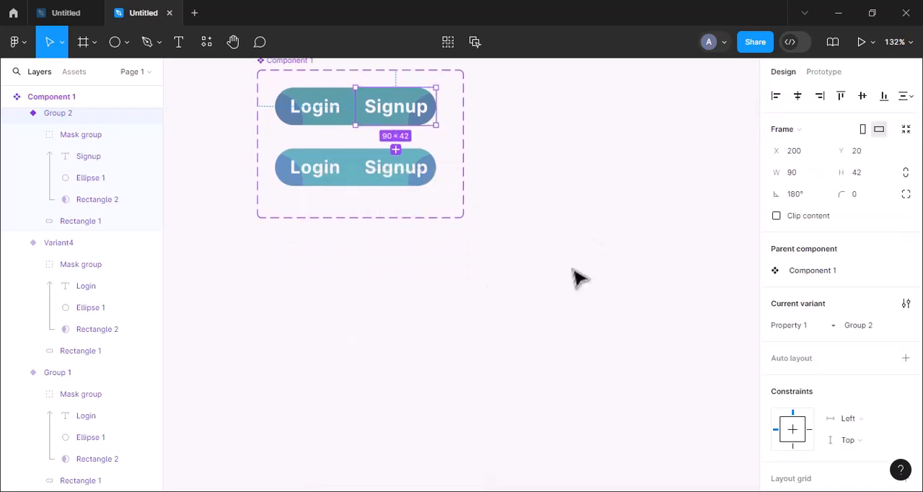
left_click(81, 52)
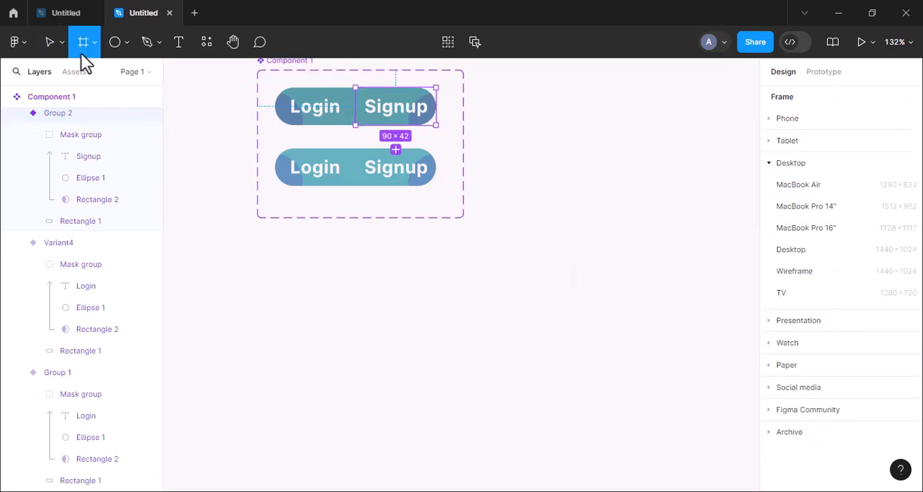
left_click_drag(203, 258, 620, 433)
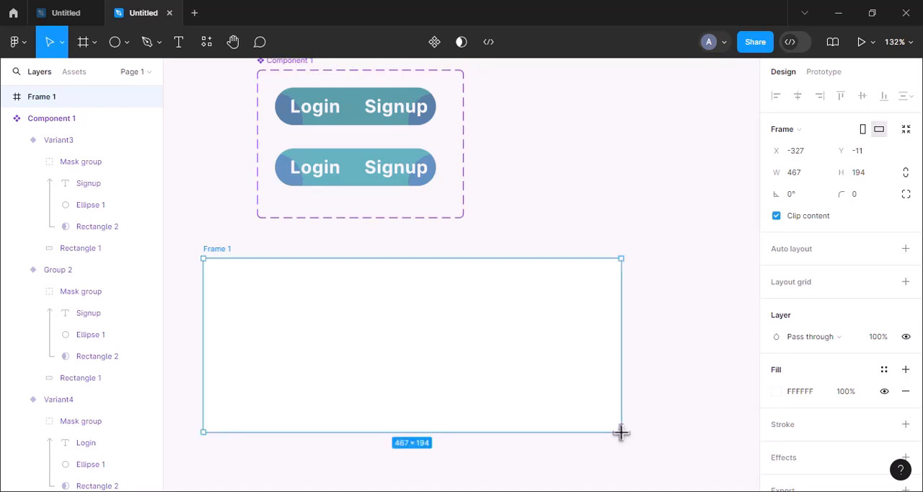
Step: Place instances of the upper Login and Signup variants side by side in the center of Frame 1
left_click(326, 127)
left_click(391, 123, "shift")
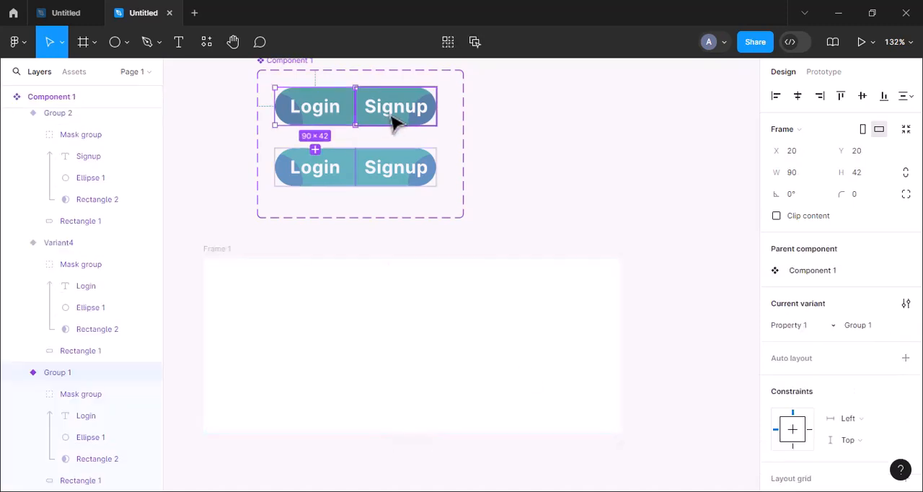
left_click_drag(423, 186, 446, 360)
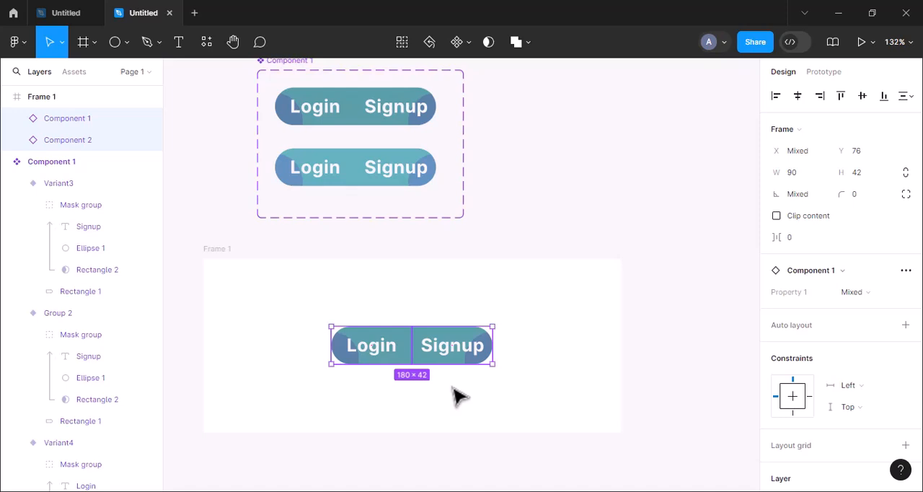
left_click(457, 395)
Step: Draw a white (FFFFFF) vertical divider line 25 long between the Login and Signup instances in Frame 1
scroll(457, 395, "up", 4)
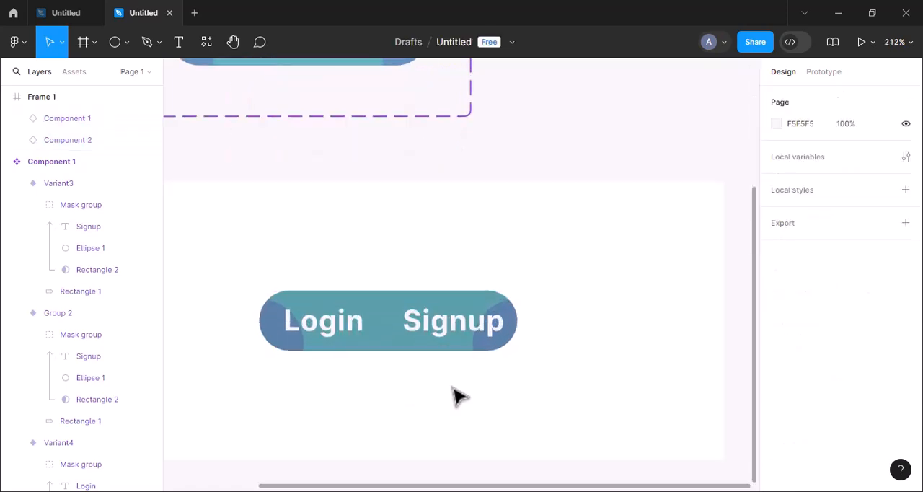
left_click(126, 42)
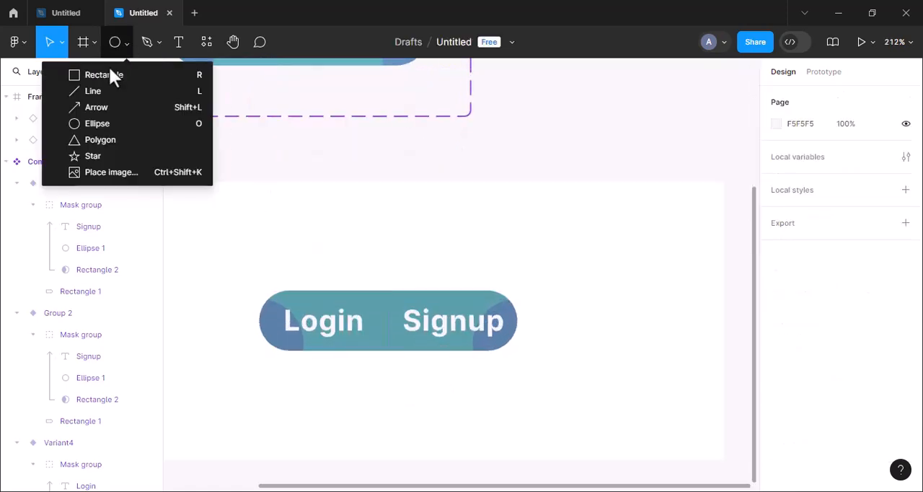
left_click(94, 91)
left_click_drag(387, 301, 387, 339)
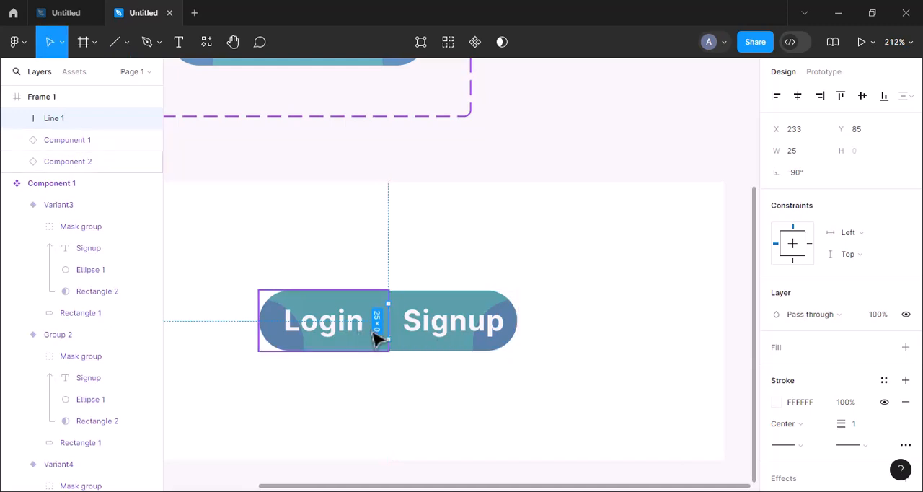
Step: Fine-tune the divider line's horizontal position to X 233, on the seam between the Login and Signup instances in Frame 1
key("Left")
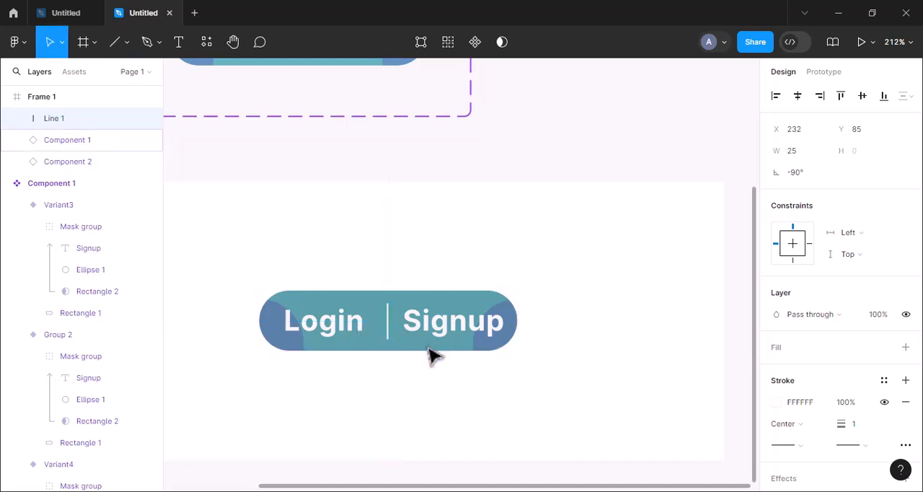
key("Right")
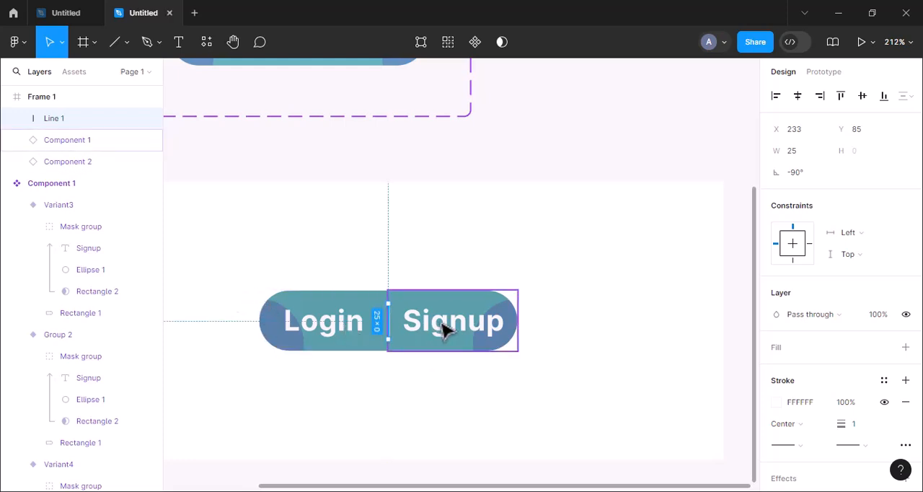
key("Left")
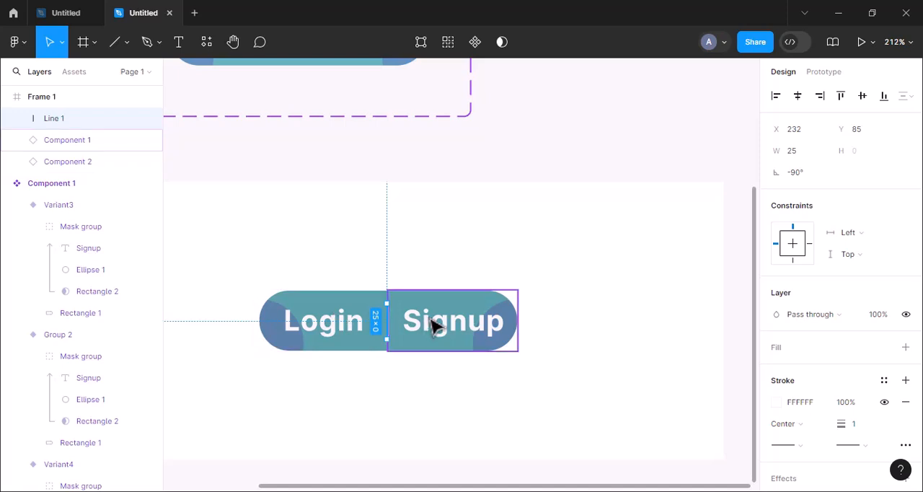
left_click_drag(219, 284, 525, 391)
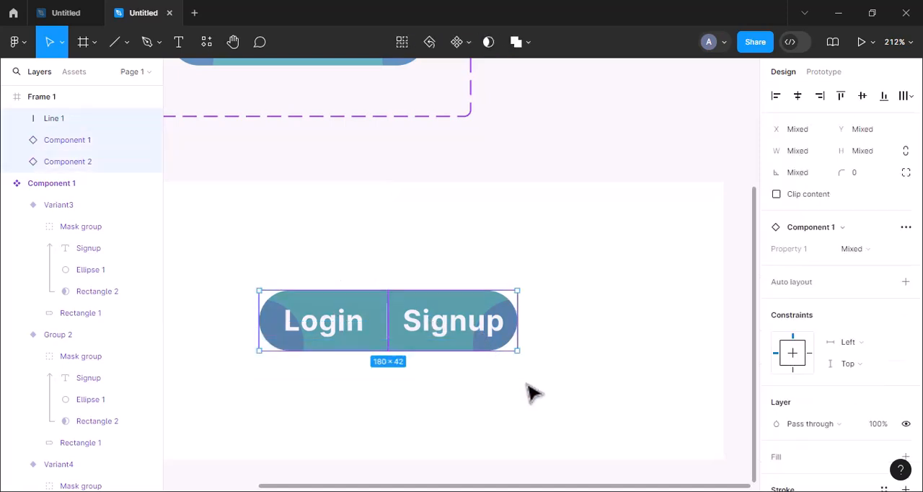
left_click(395, 406)
left_click(389, 332)
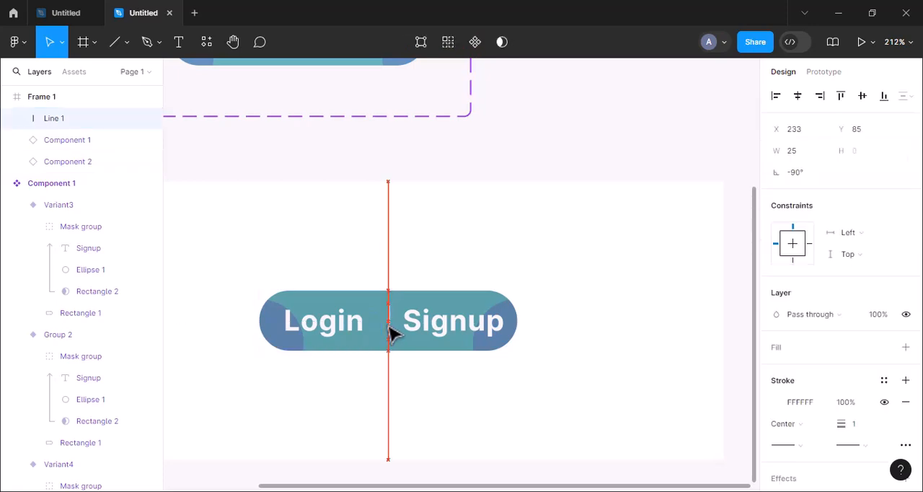
left_click(411, 413)
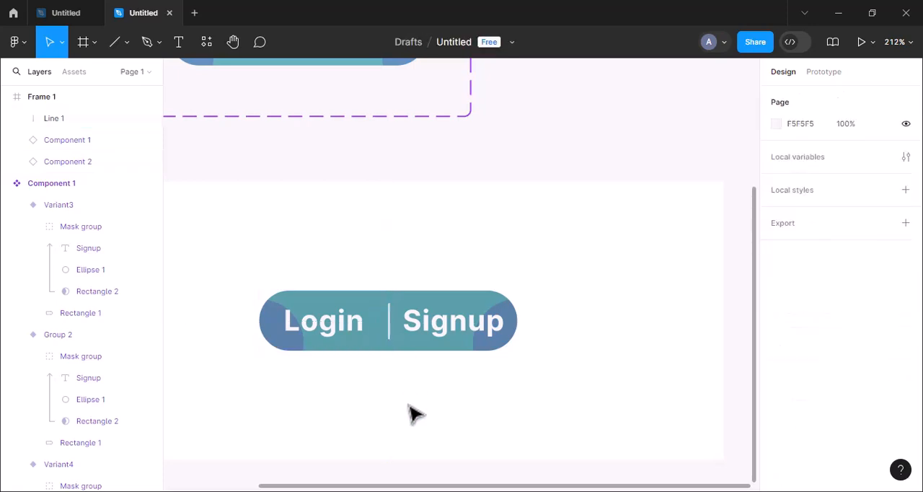
Step: Select Frame 1 and launch its prototype presentation
scroll(416, 413, "down", 5)
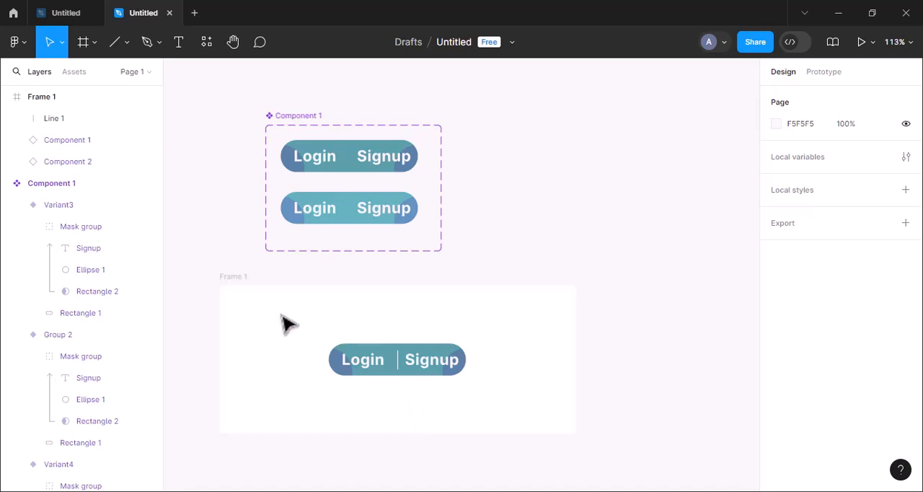
left_click(235, 278)
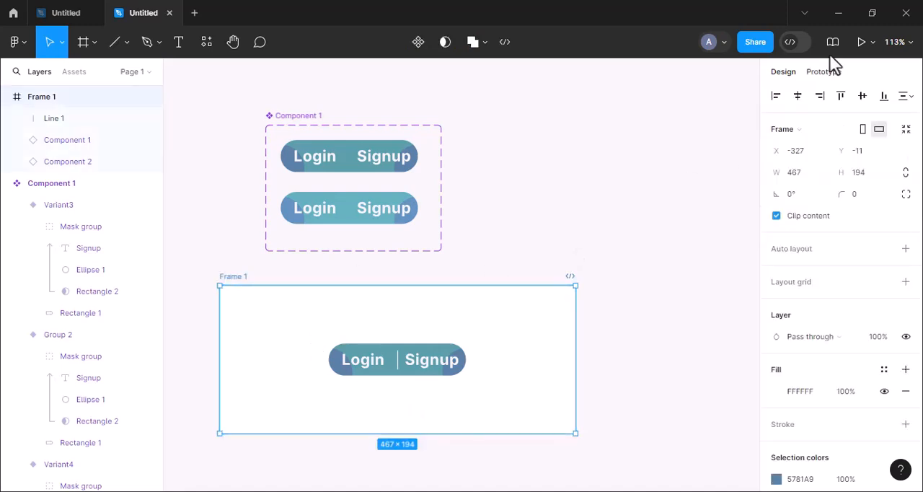
left_click(862, 40)
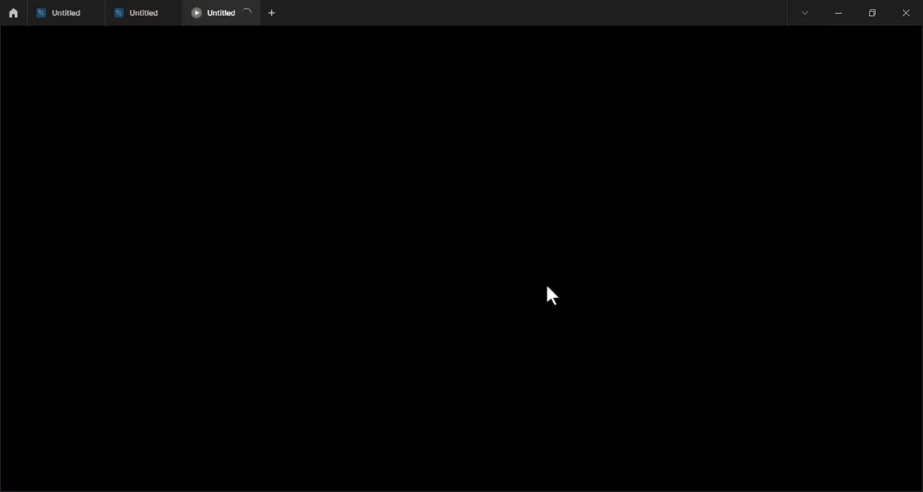